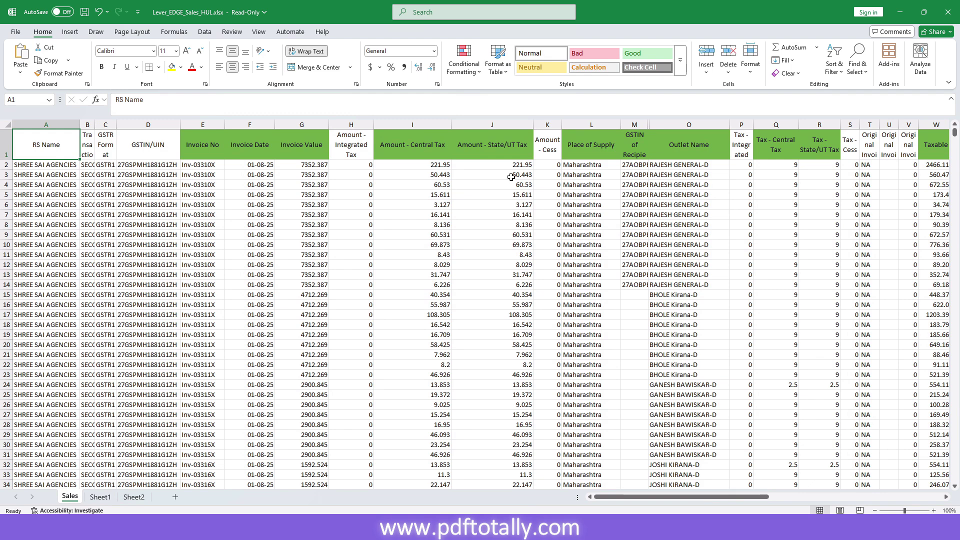
- Examine the header columns of the Sales sheet from RS Name through Acknowledged Debit/Credit Value
key("Right")
key("Right")
key("Right")
key("Right")
key("Right")
key("Right")
key("Right")
key("Right")
key("Right")
key("Right")
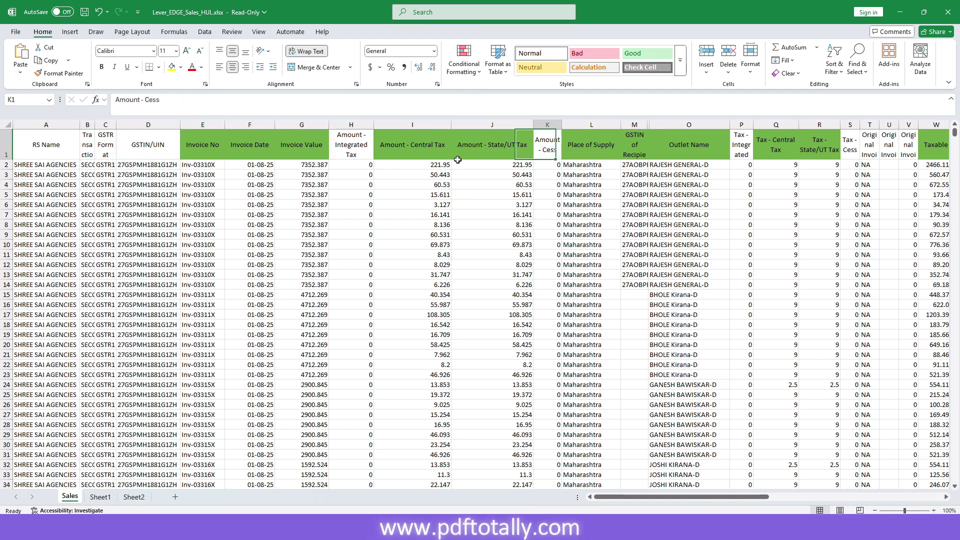
key("Right")
key("Right")
key("Right")
key("Right")
key("Right")
key("Right")
key("Right")
key("Right")
key("Right")
key("Right")
key("Right")
key("Right")
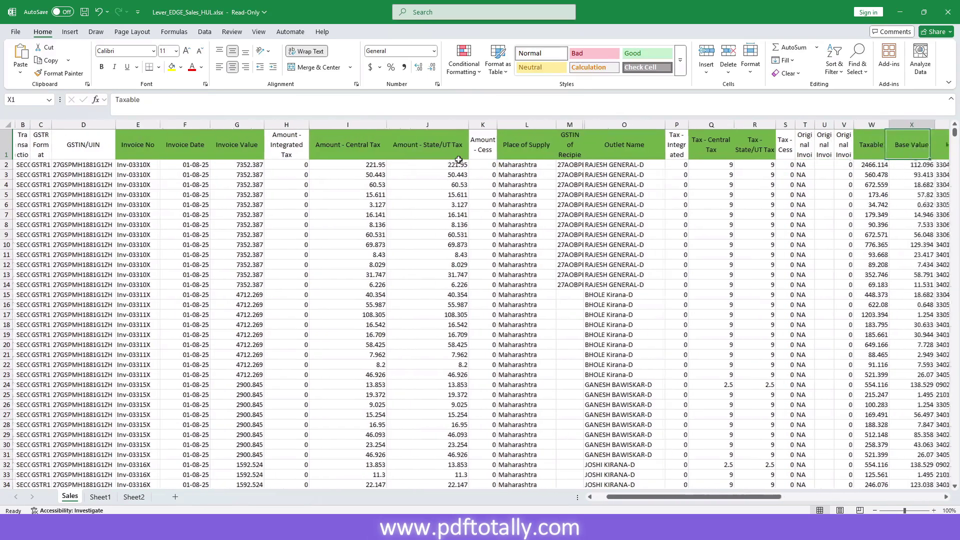
key("Right")
key("Right")
key("Right")
key("Right")
key("Right")
key("Right")
key("Right")
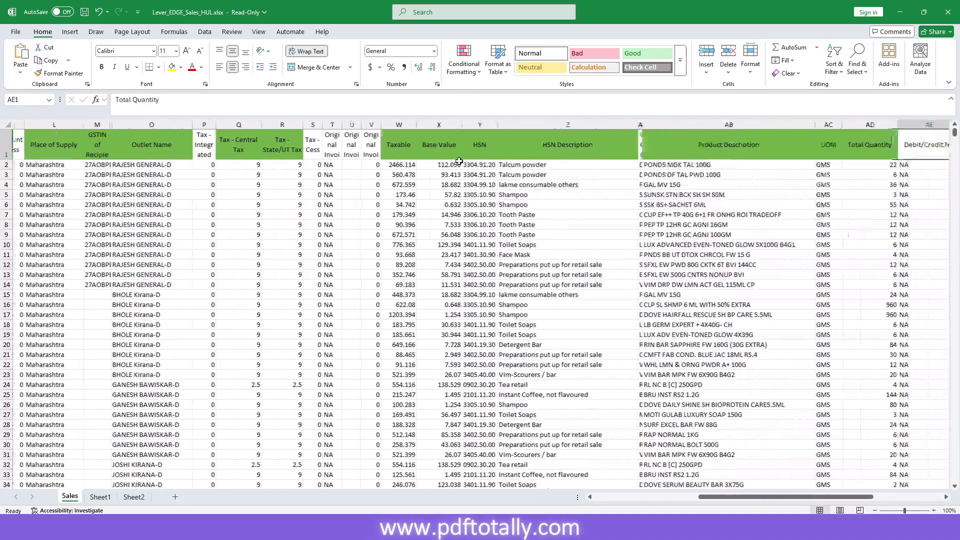
key("Right")
key("Right")
key("Right")
key("Right")
key("Right")
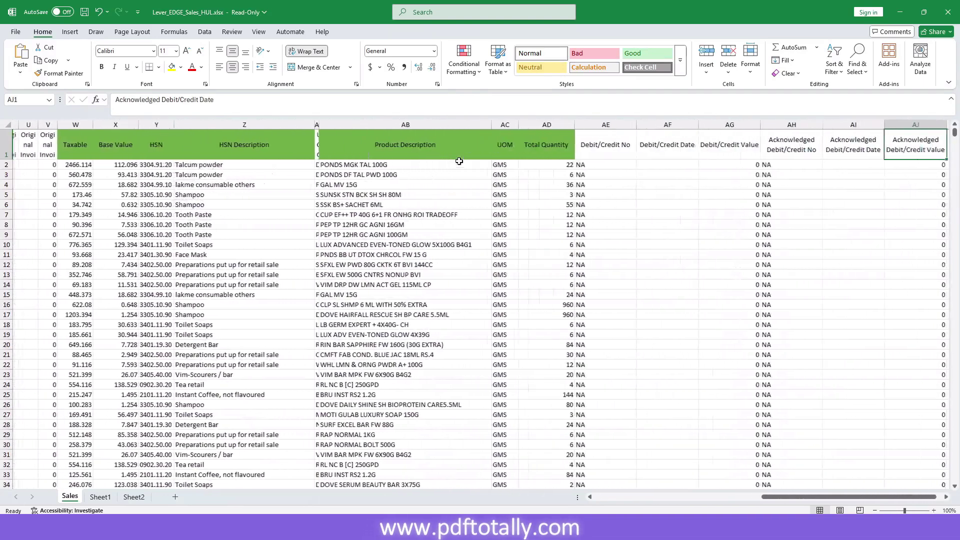
key("Right")
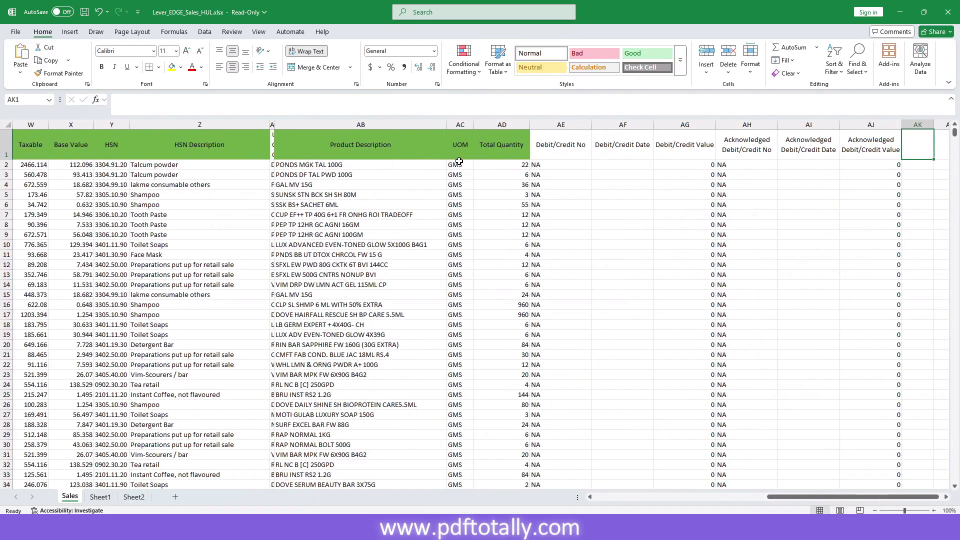
key("Left")
- Select the data rows under RS Name in the Sales sheet to check how many sales rows there are
key("ctrl+Home")
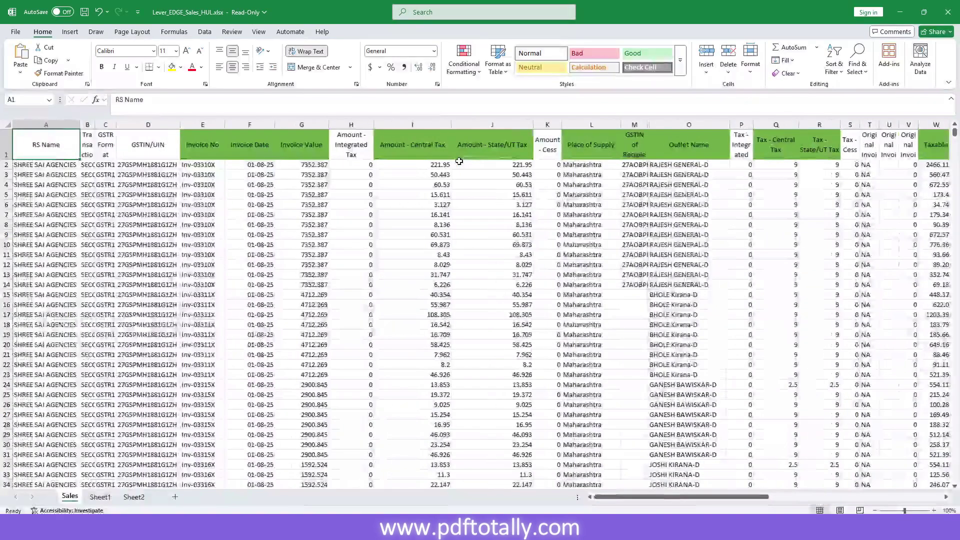
key("ctrl+Down")
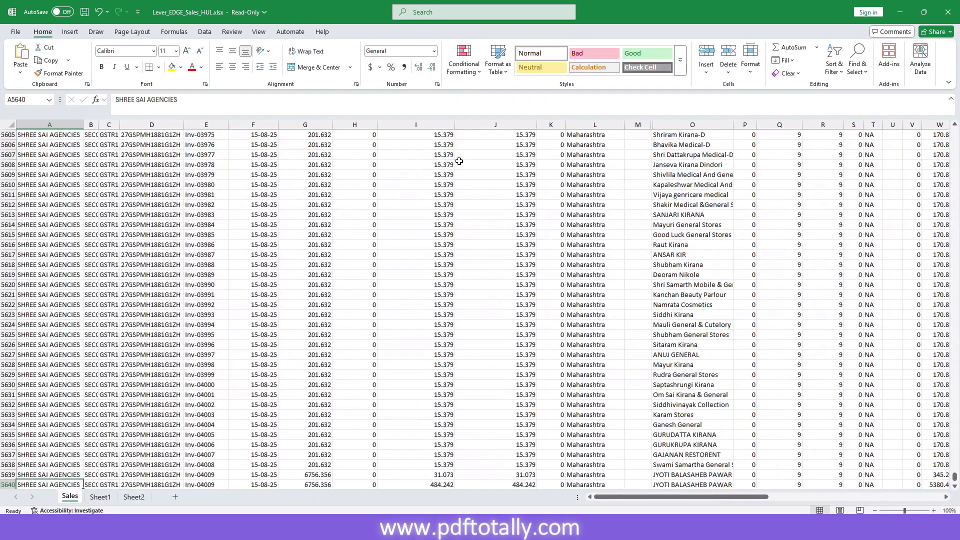
key("ctrl+shift+Up")
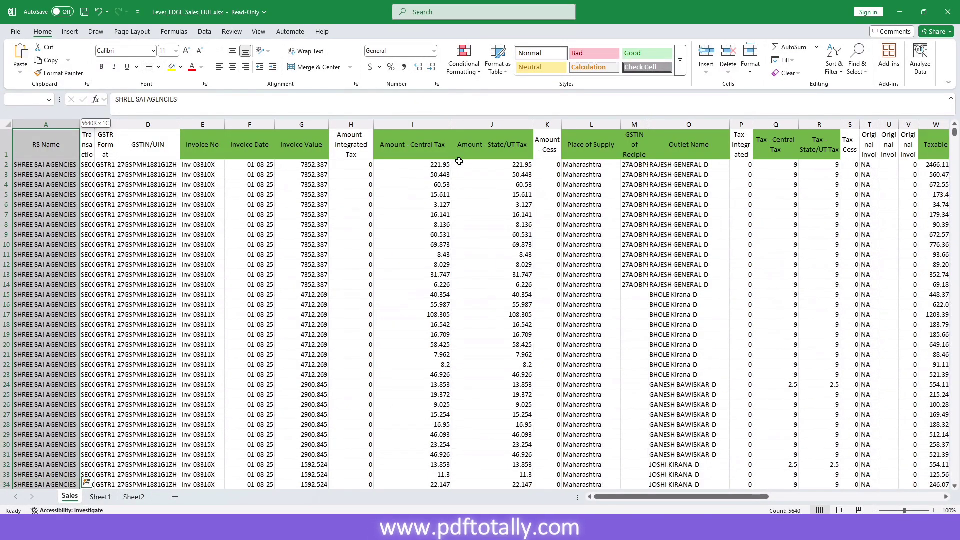
key("shift+Down")
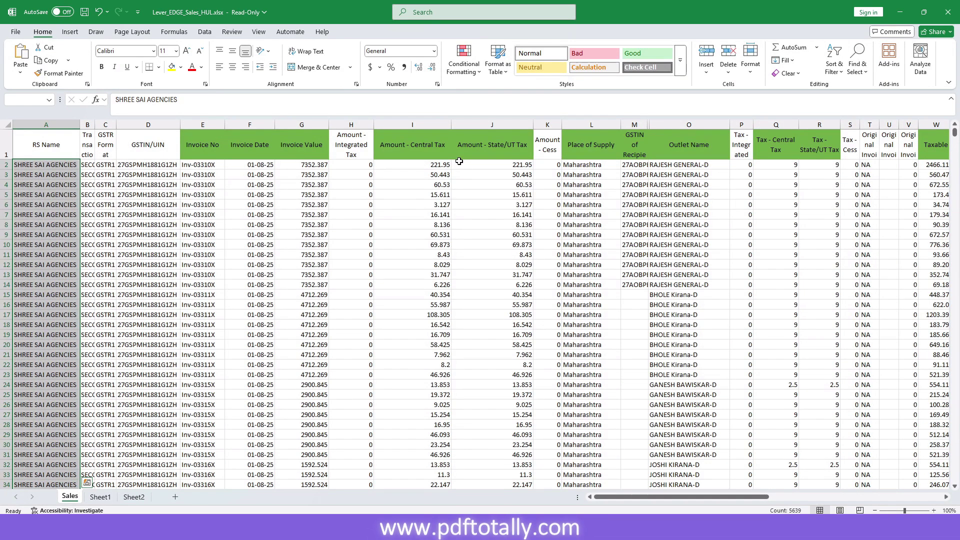
key("Down")
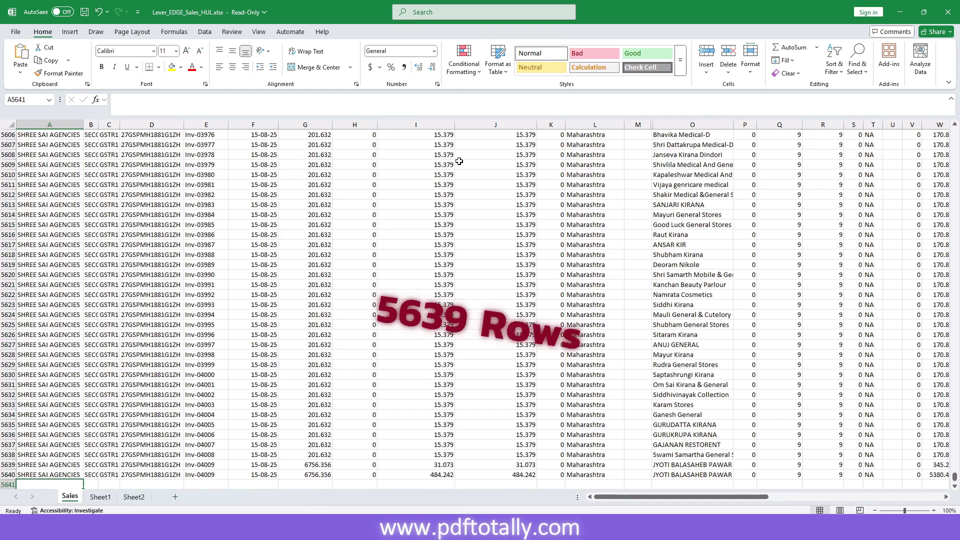
key("Up")
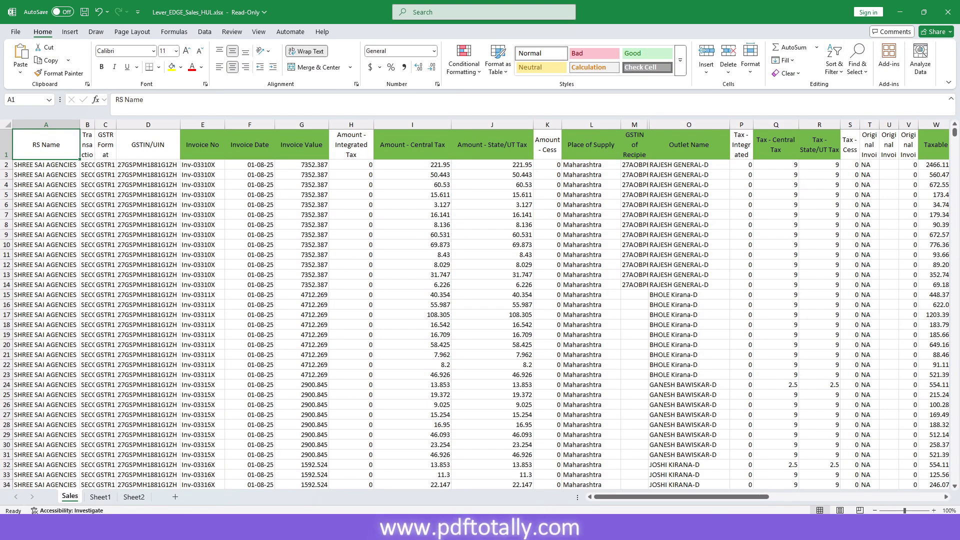
- Switch to Eazy AUTO4 and choose SHREE SAI AGENCIES 2025-26 from the companies opened in Tally
left_click(563, 528)
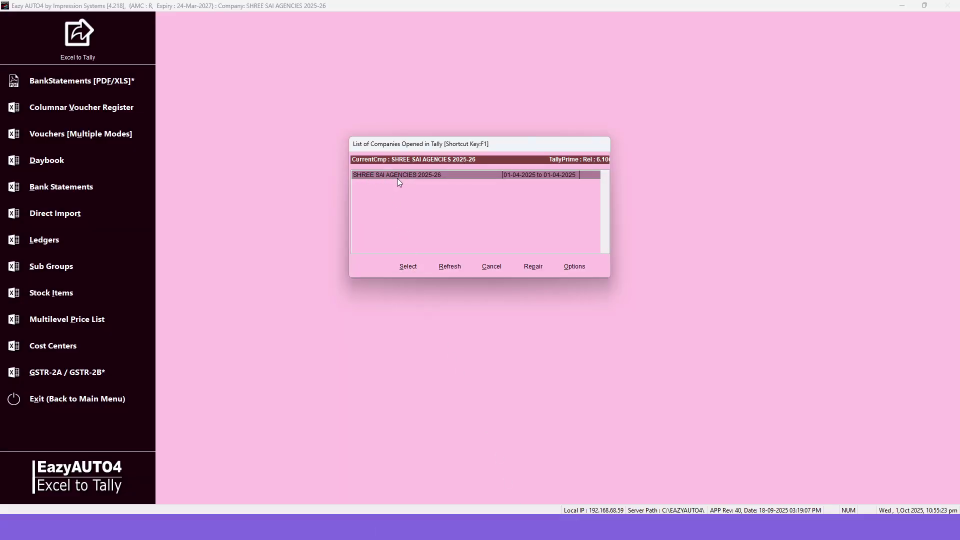
left_click(411, 268)
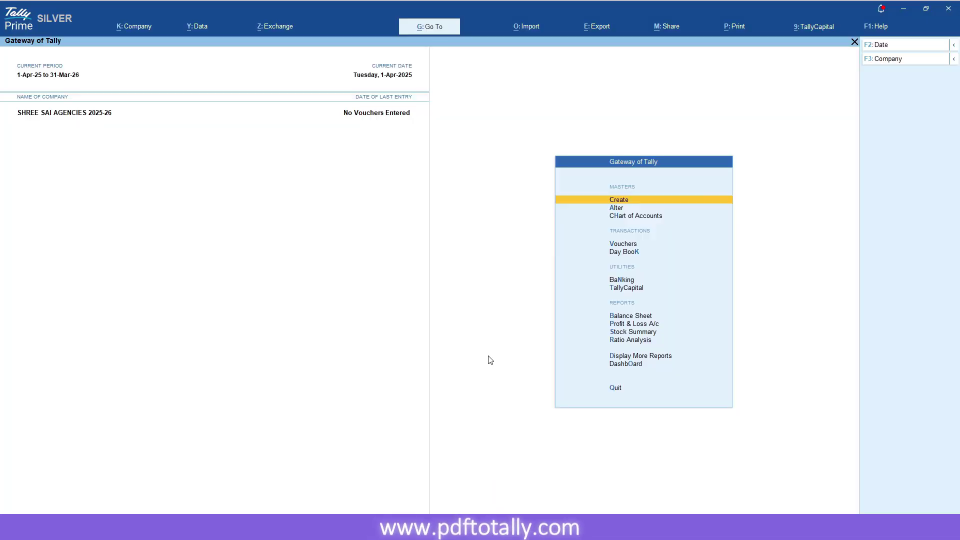
- Review the existing ledgers of the company in TallyPrime through the ledger alteration list
key("Down")
key("Return")
key("Down")
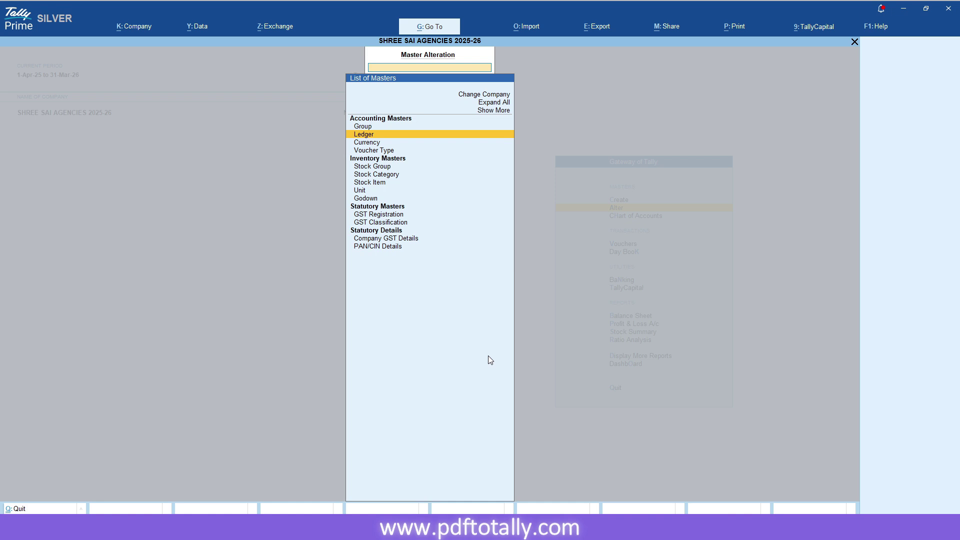
key("Return")
key("Down")
key("Down")
key("Down")
key("Down")
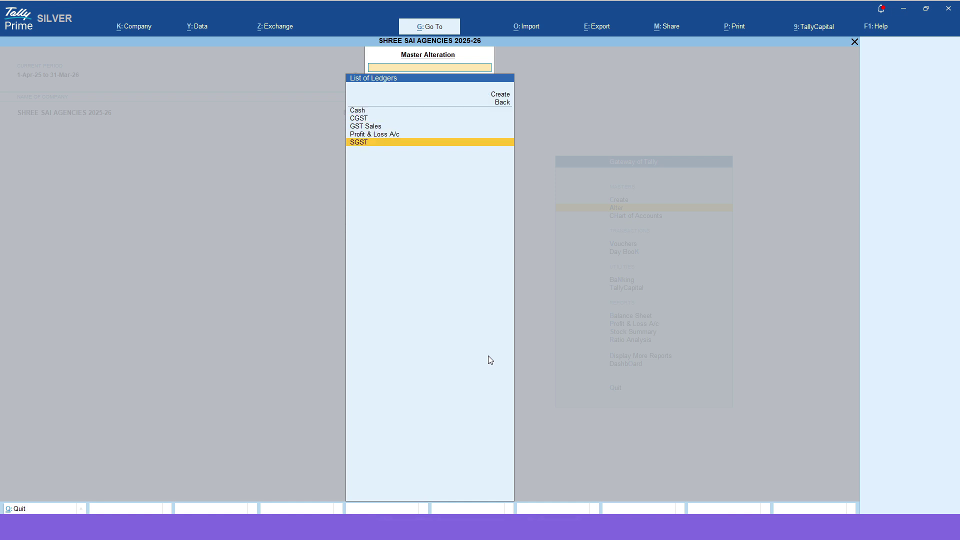
key("Escape")
key("Escape")
- Check the existing stock items in TallyPrime's master alteration list and return to the Gateway of Tally
key("Down")
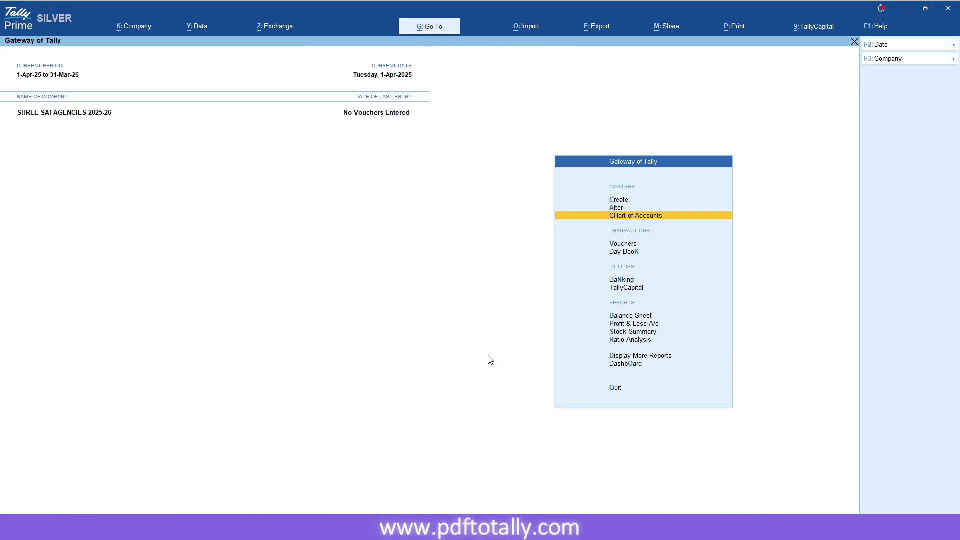
key("Up")
key("Return")
key("Down")
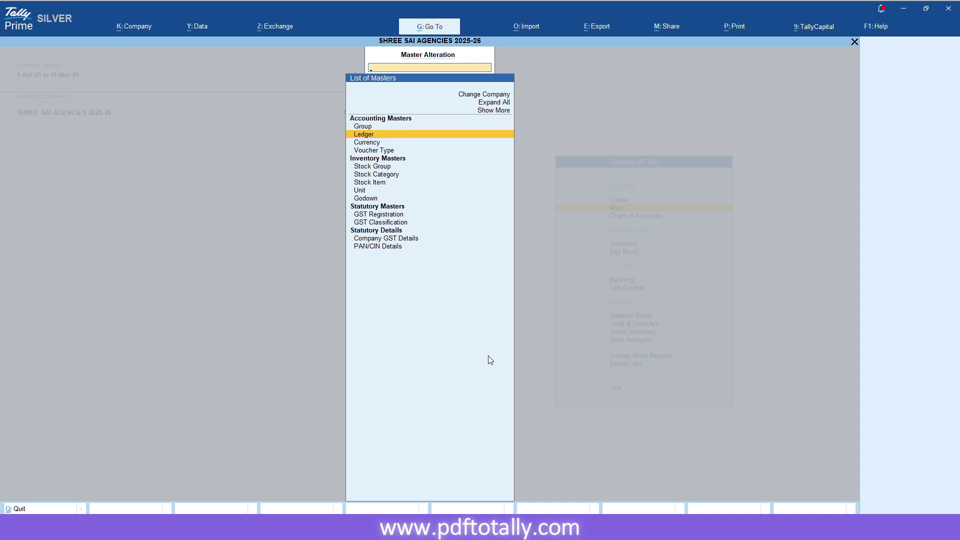
key("Down")
key("Down")
key("Down")
key("Down")
key("Down")
key("Return")
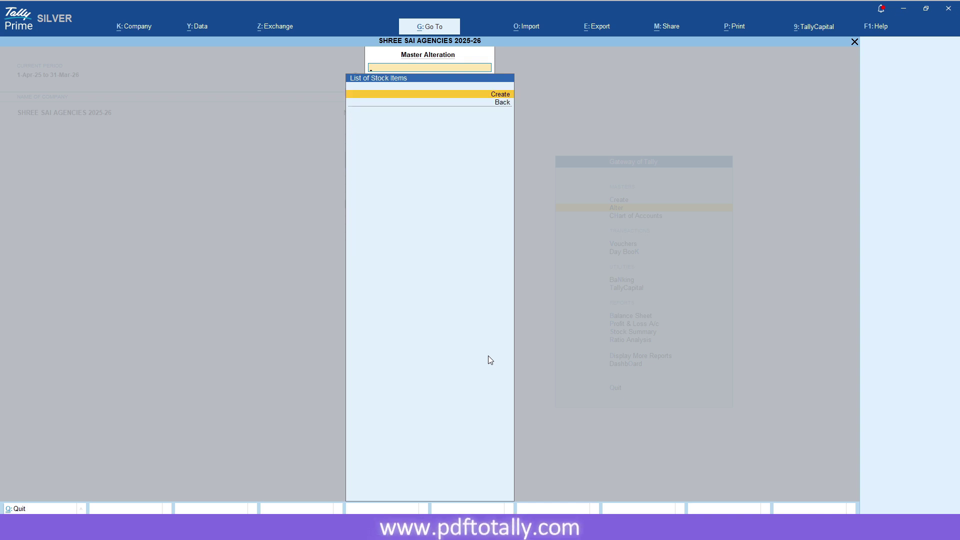
key("Escape")
key("Escape")
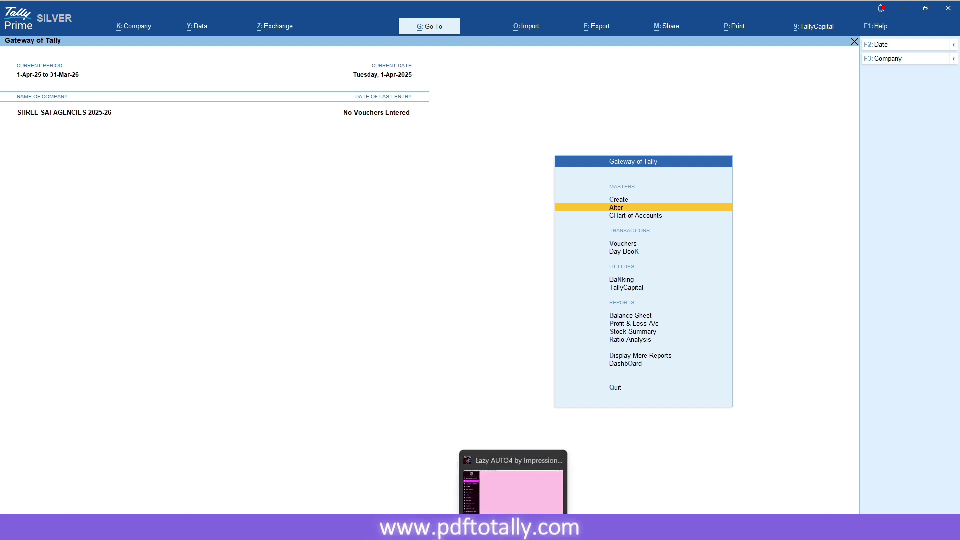
- Switch to Eazy AUTO4, open the Columnar Voucher Register import and bring up its entriesregx.xls template
left_click(508, 525)
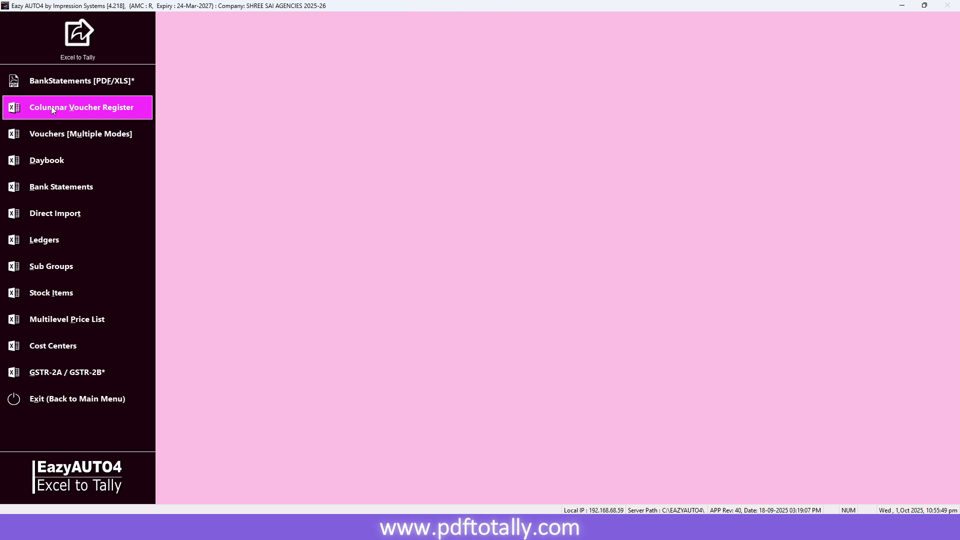
left_click(90, 108)
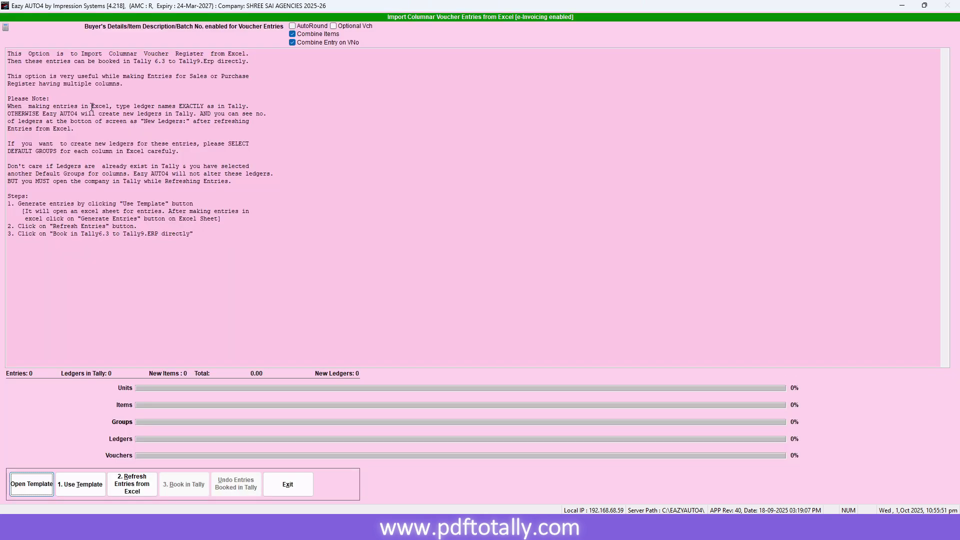
left_click(90, 483)
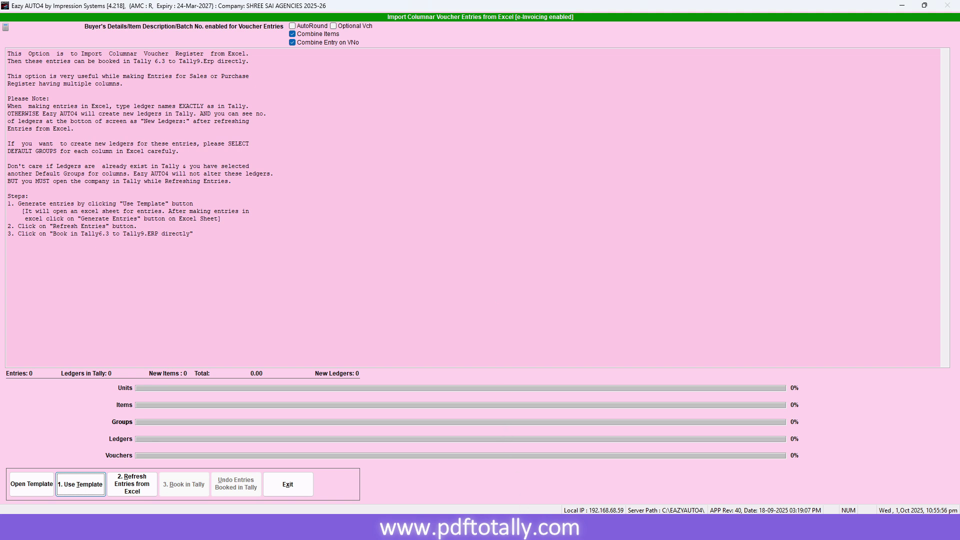
left_click(535, 528)
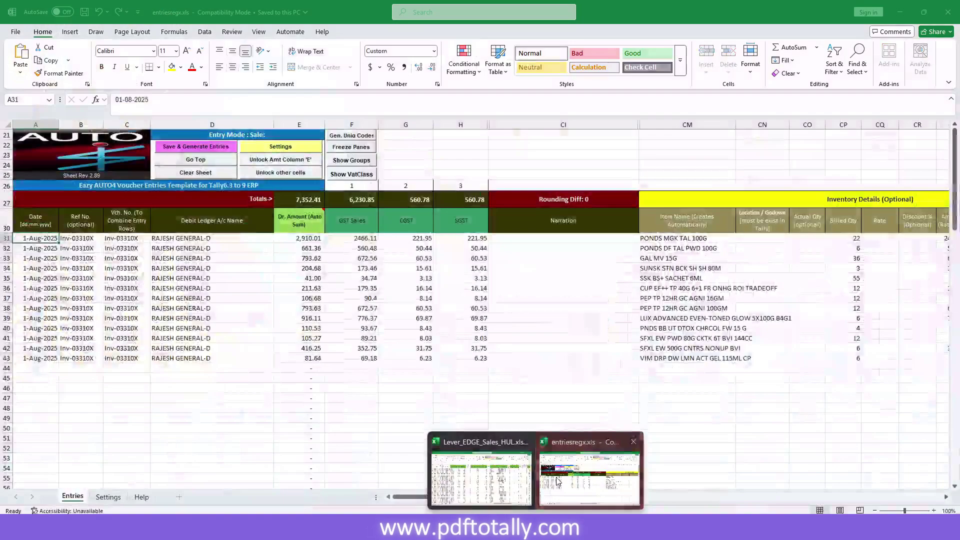
left_click(589, 477)
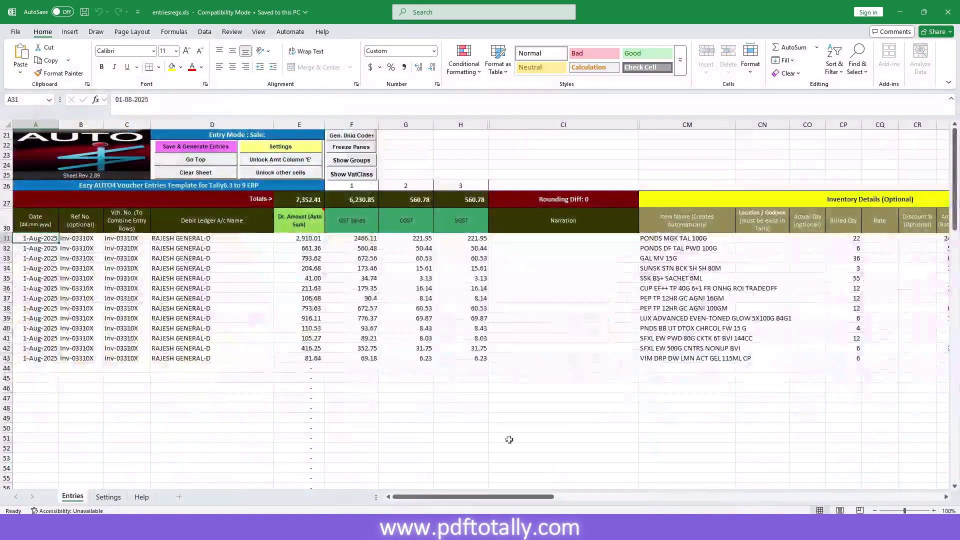
- Clear all previous voucher entries from the Entries sheet of the template
left_click(415, 330)
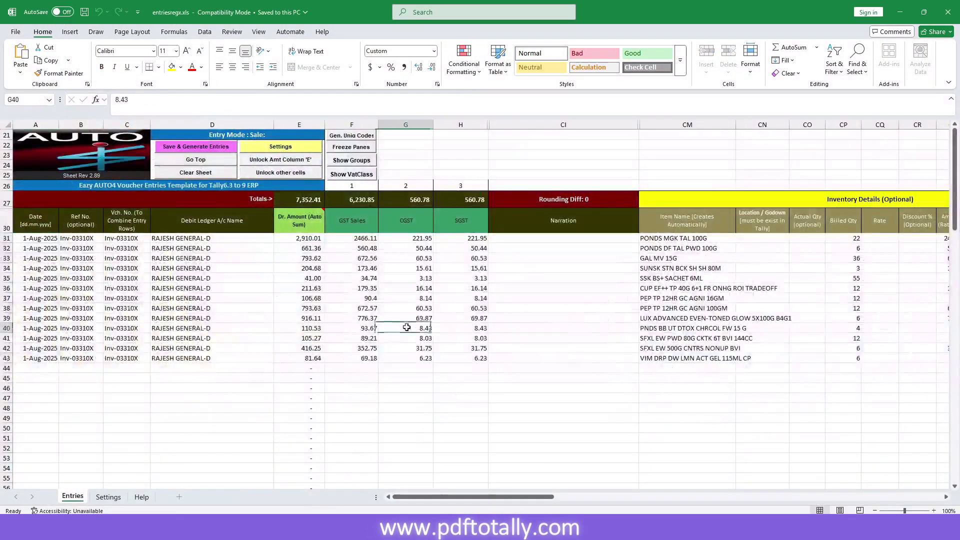
left_click(195, 173)
key("Return")
key("Return")
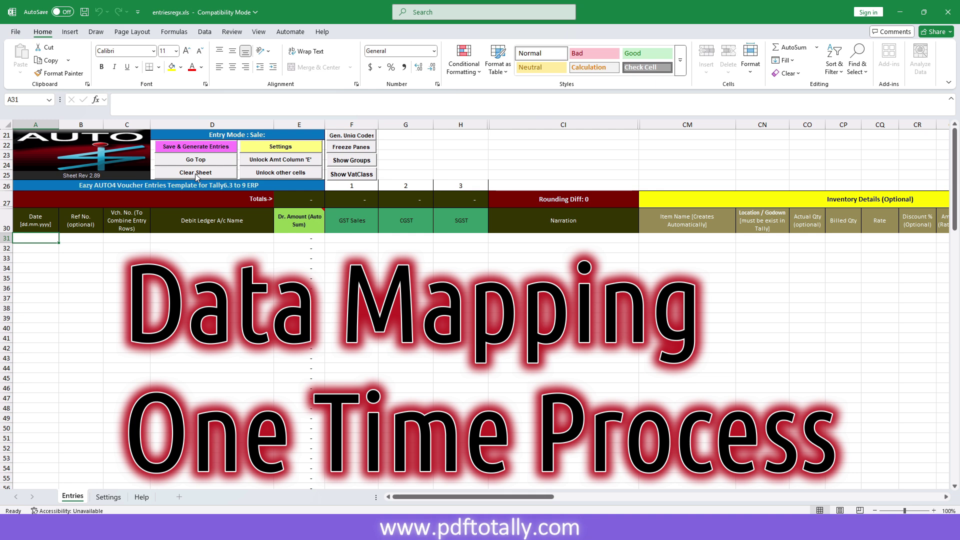
- Open the template's settings and examine the GST Sales, CGST and SGST columns with their source-column mapping
left_click(277, 147)
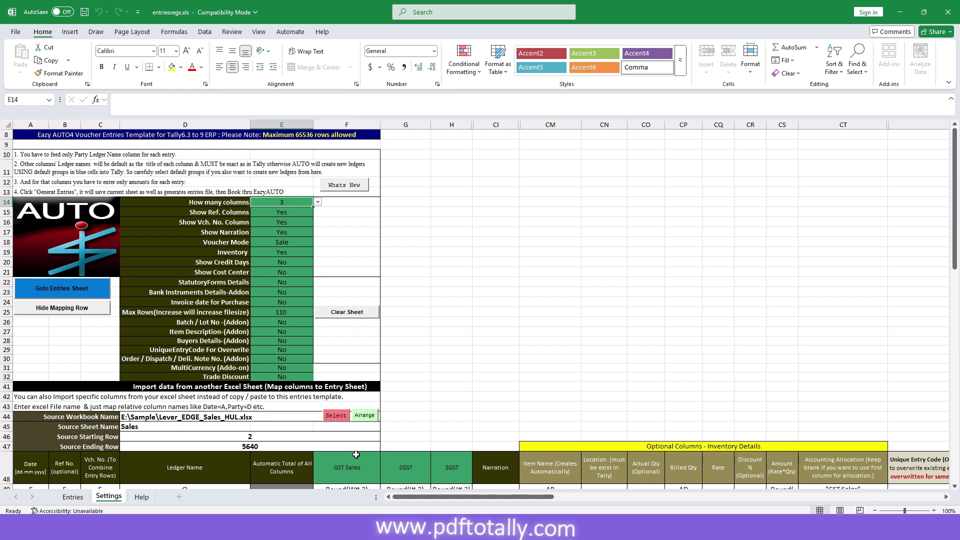
left_click(353, 470)
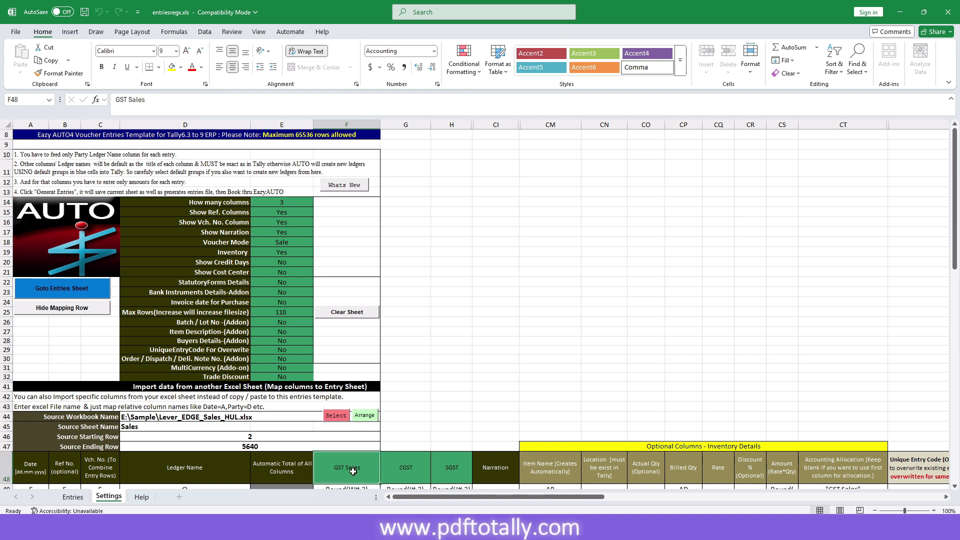
left_click_drag(353, 470, 440, 466)
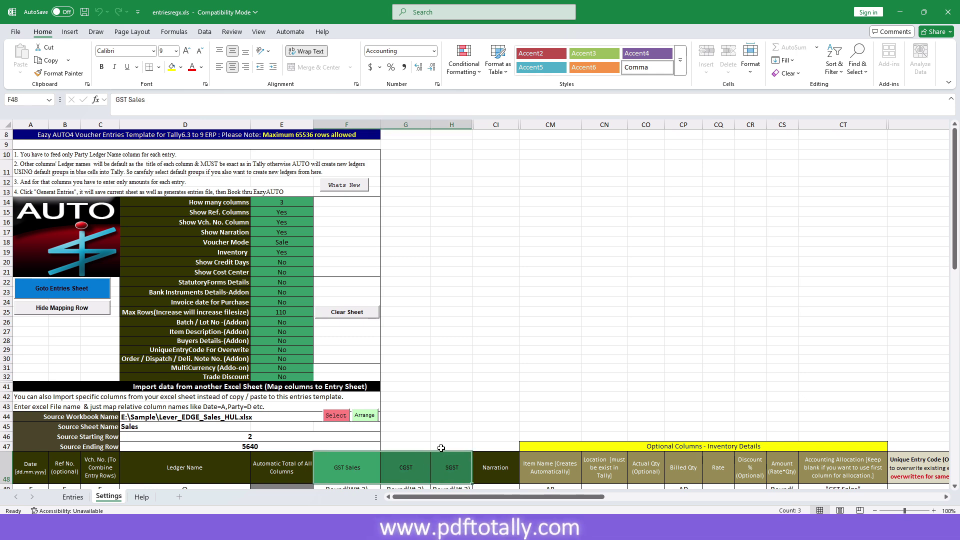
scroll(441, 447, "down", 2)
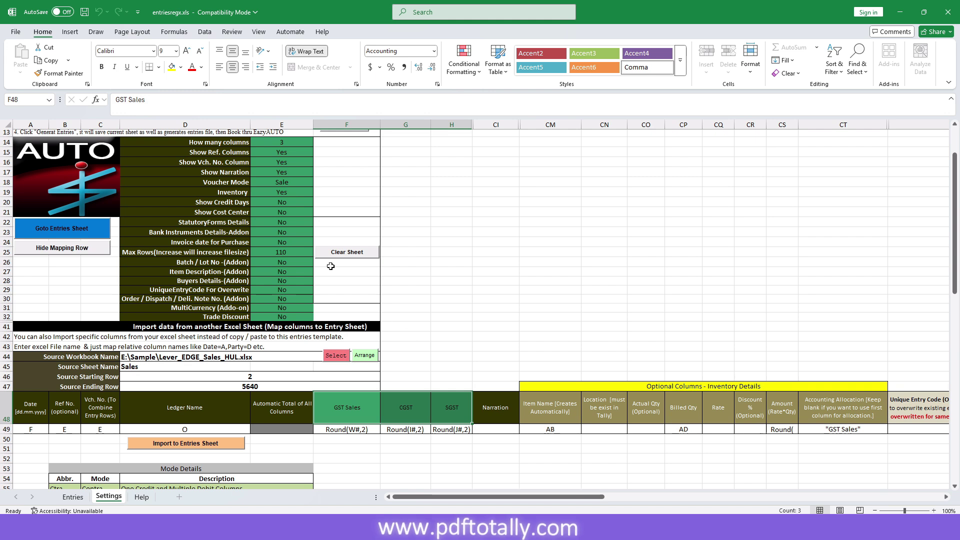
- View the available Voucher Mode options in the template settings without choosing a different one
left_click(294, 181)
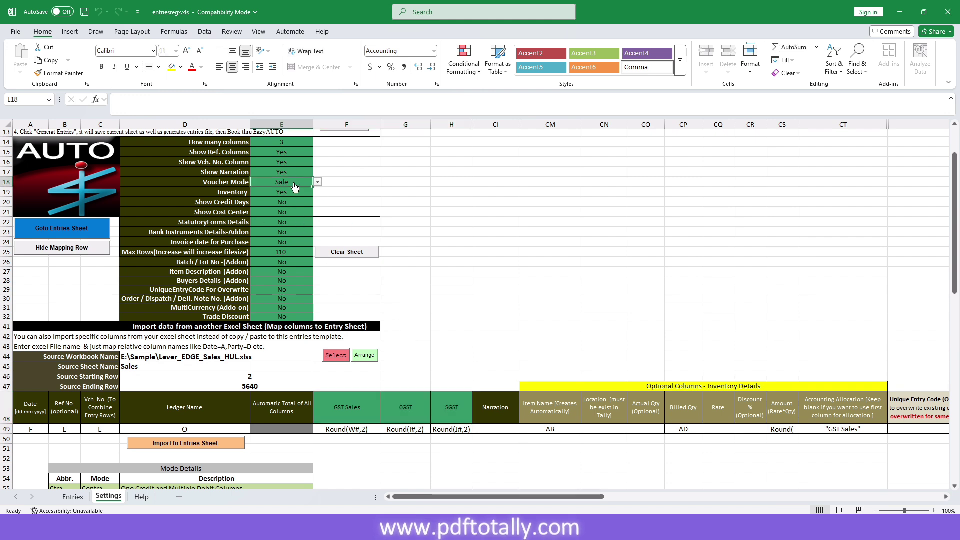
left_click(319, 182)
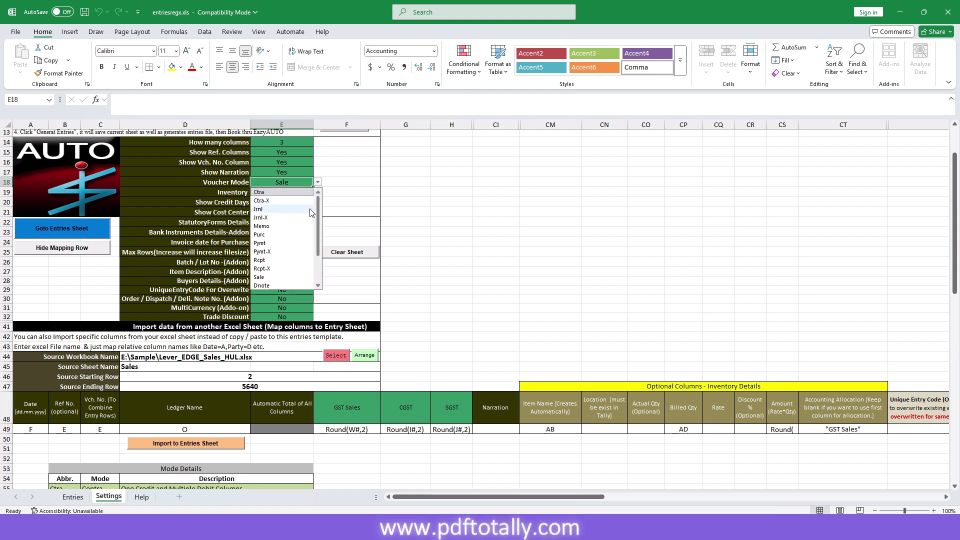
key("Escape")
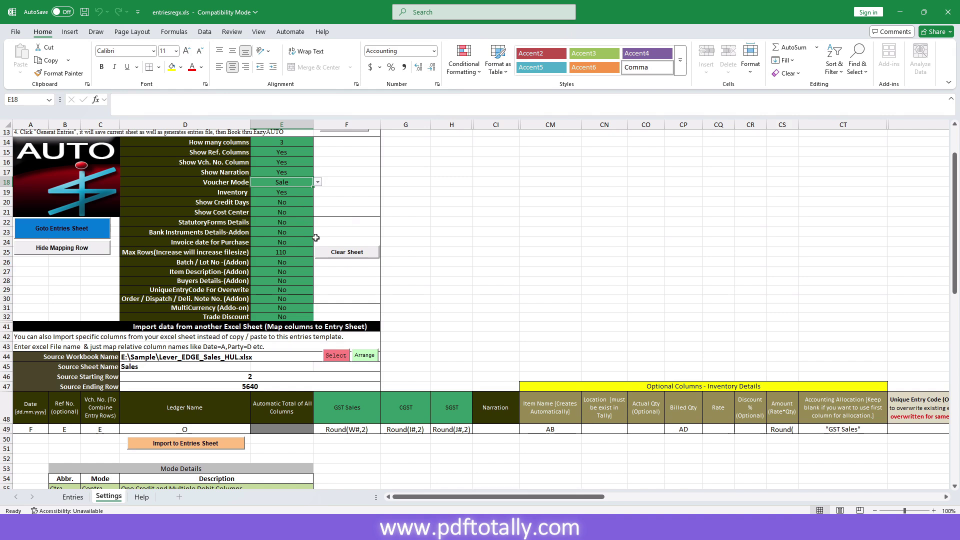
- Set the template's Max Rows to 6000 and clear the sheet so the row change takes effect
left_click(297, 255)
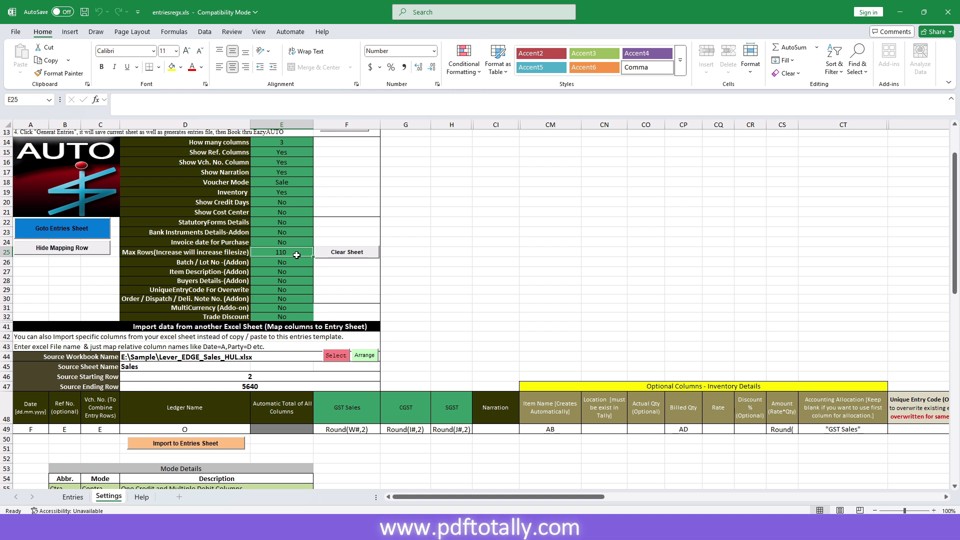
type("6")
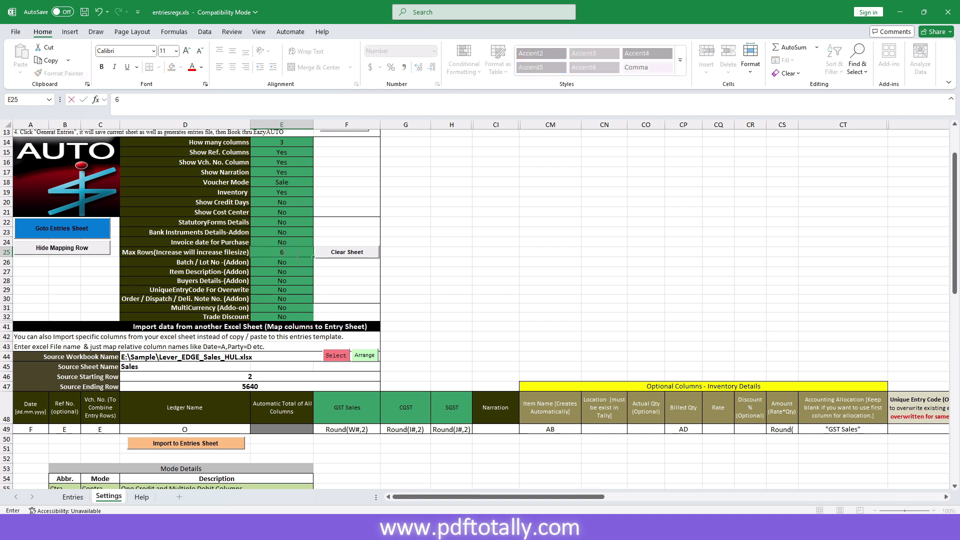
type(",00000")
key("Return")
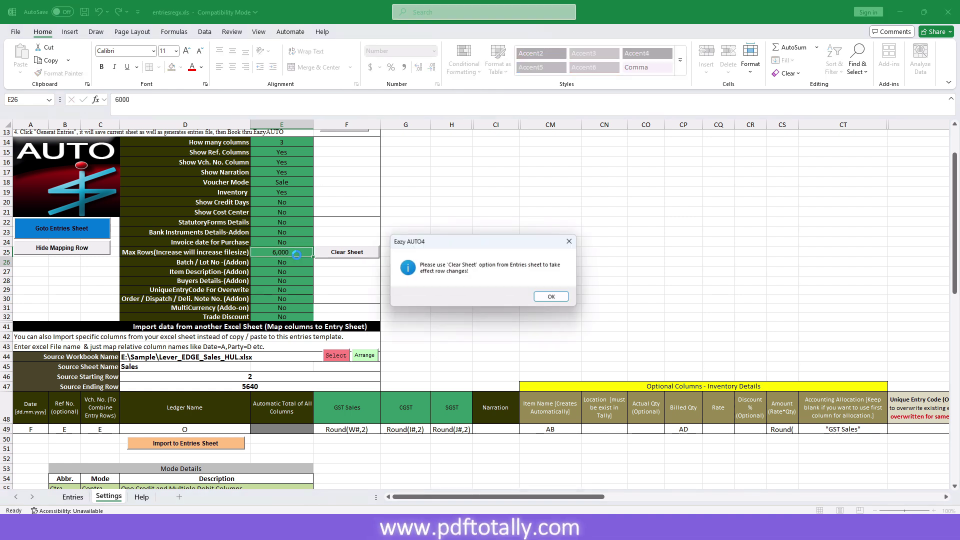
key("Return")
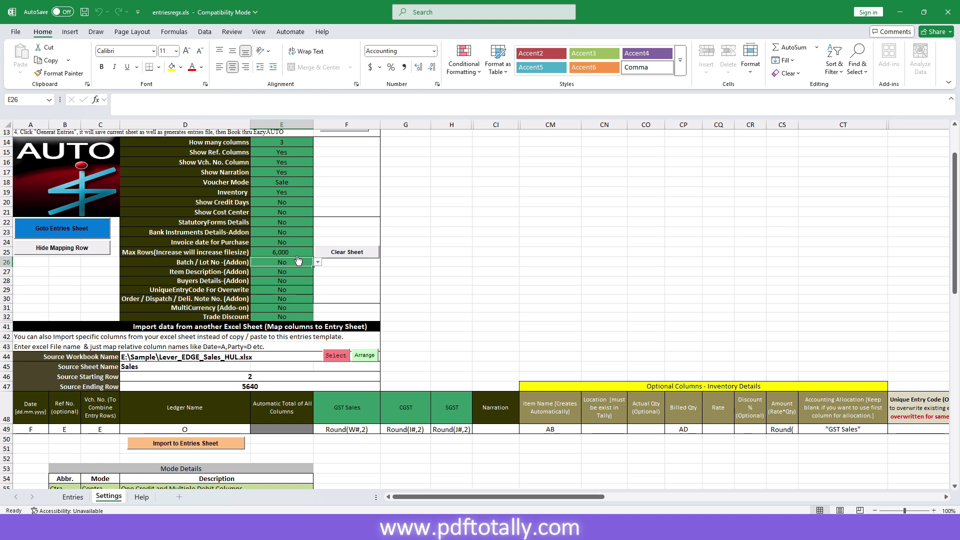
left_click(353, 255)
key("Return")
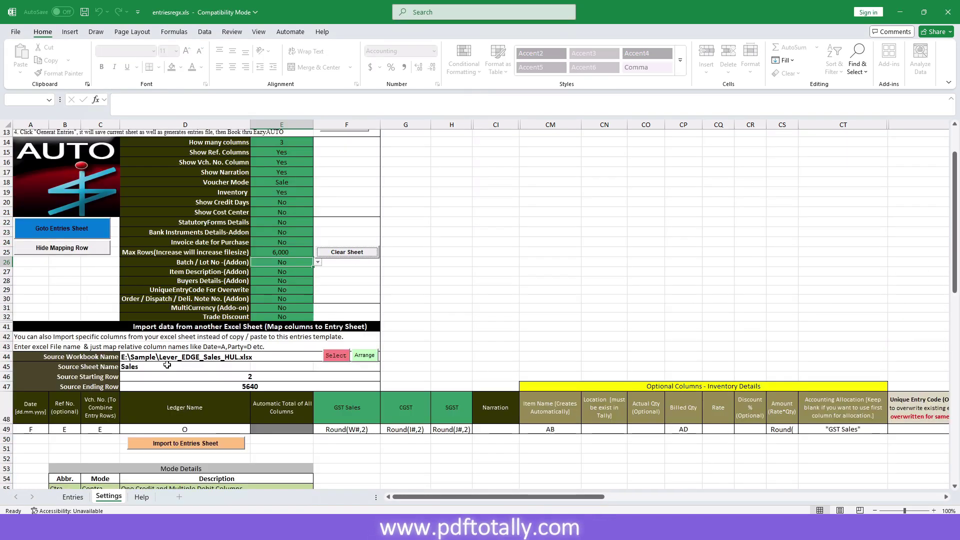
- Arrange the Lever_EDGE_Sales_HUL.xlsx source workbook below the entriesregx.xls template for side-by-side mapping
left_click(252, 359)
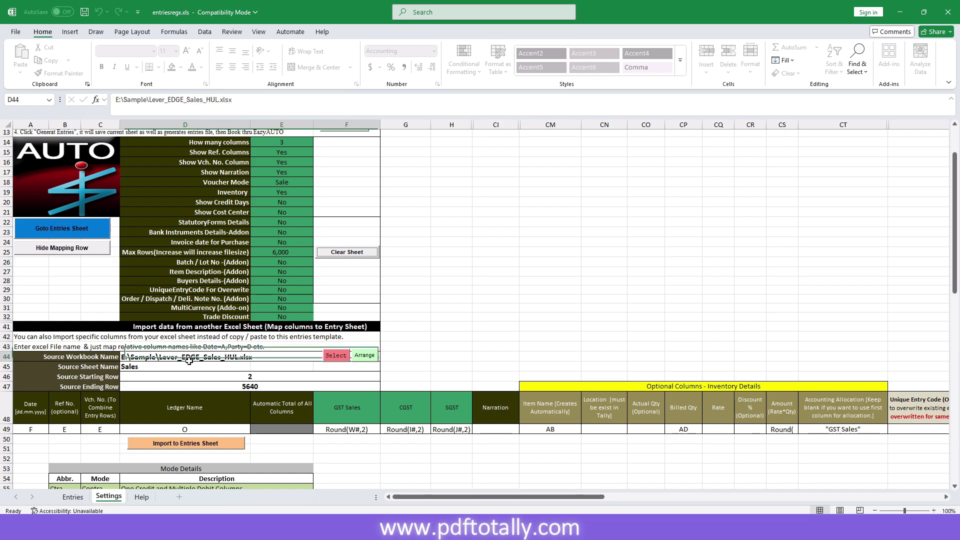
left_click(365, 356)
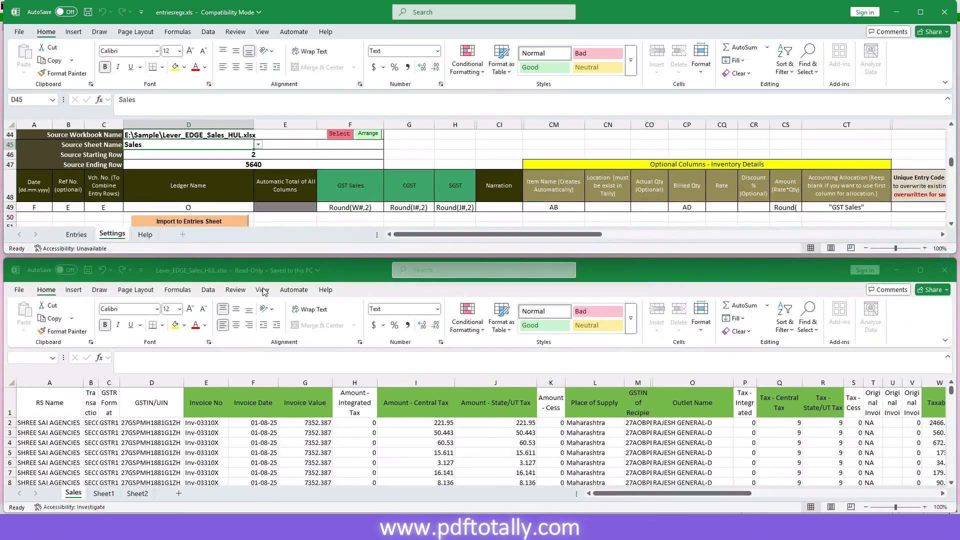
left_click(63, 395)
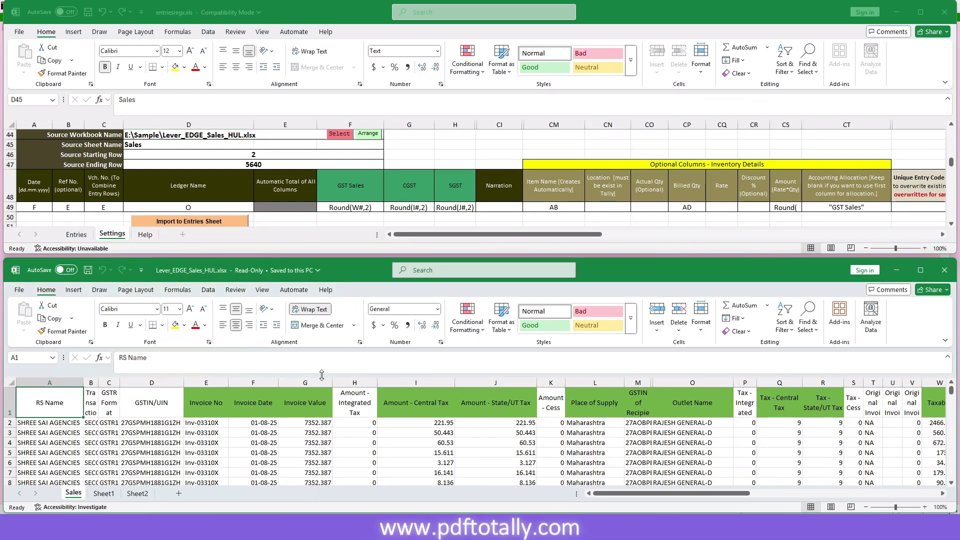
- Compare the template's date, reference, voucher number, ledger, GST Sales, CGST and SGST mappings with the source sheet's columns
left_click(257, 409)
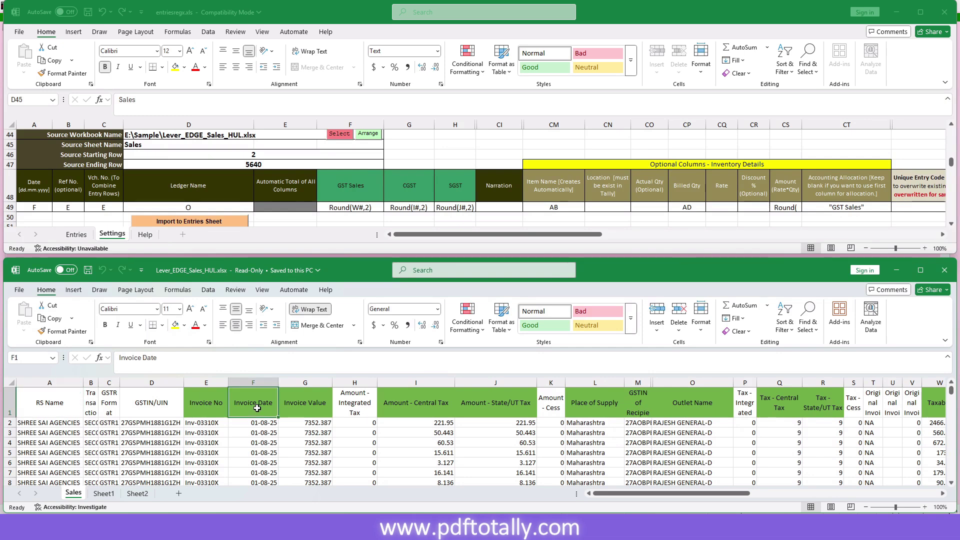
left_click(39, 209)
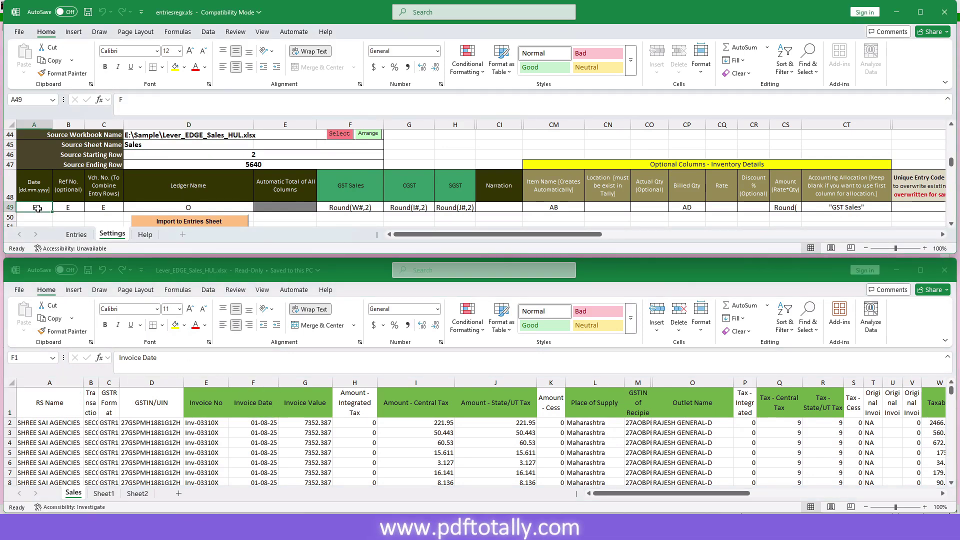
left_click(76, 210)
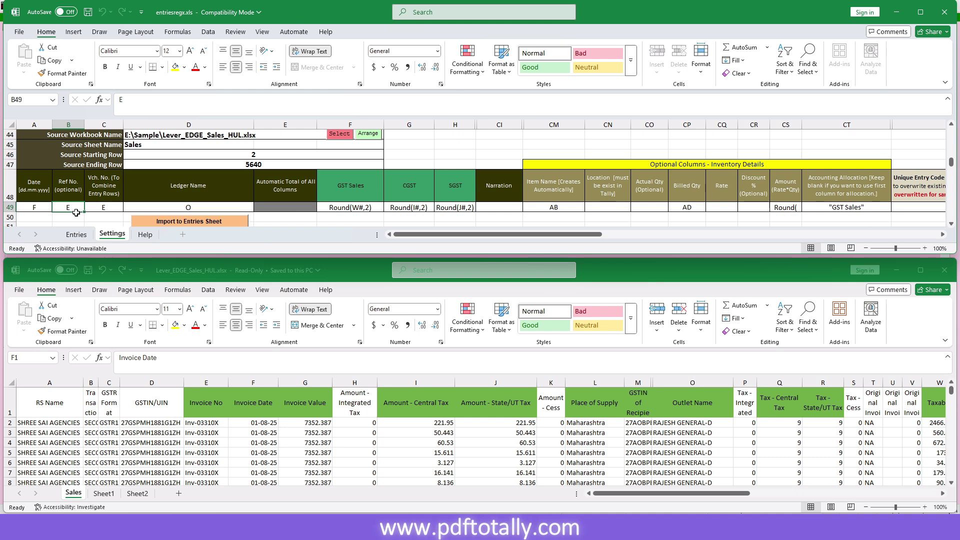
left_click(108, 209)
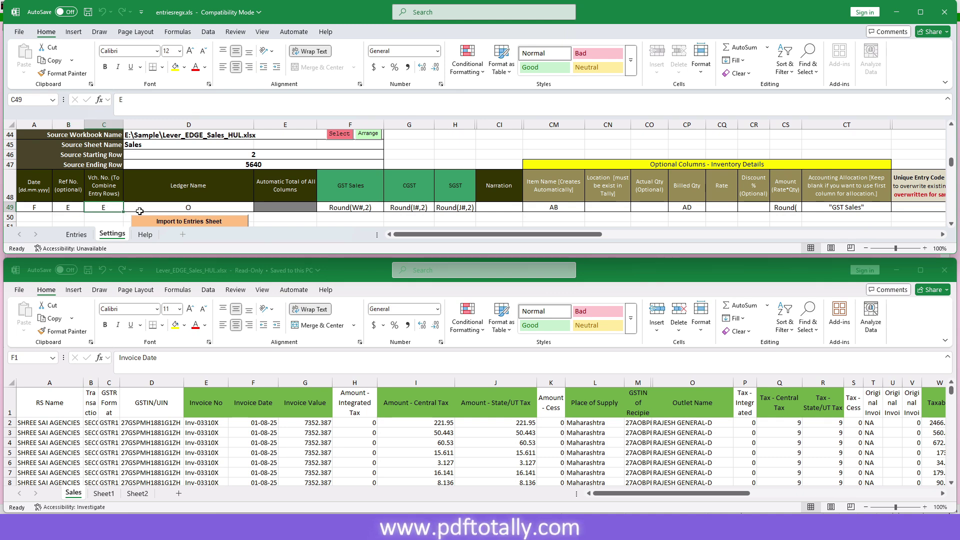
left_click(208, 207)
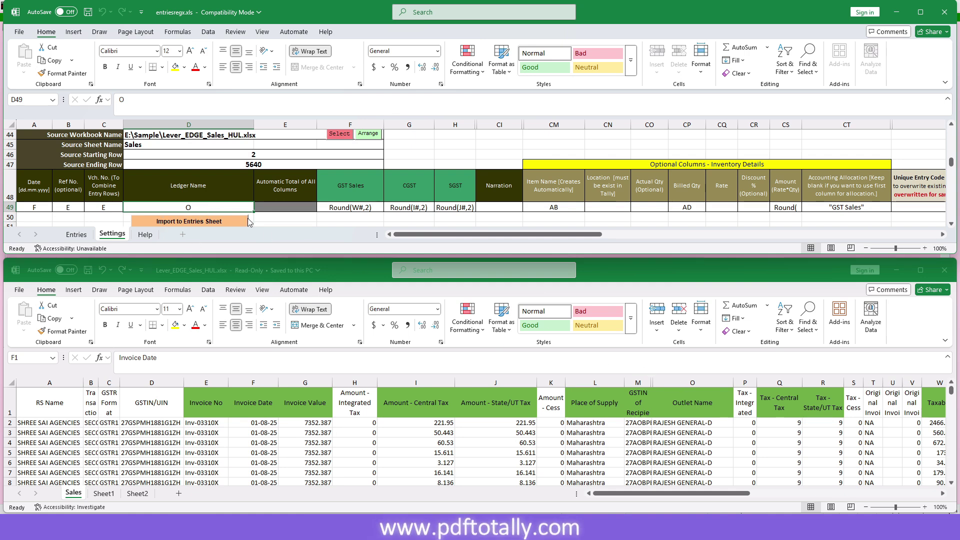
left_click(362, 205)
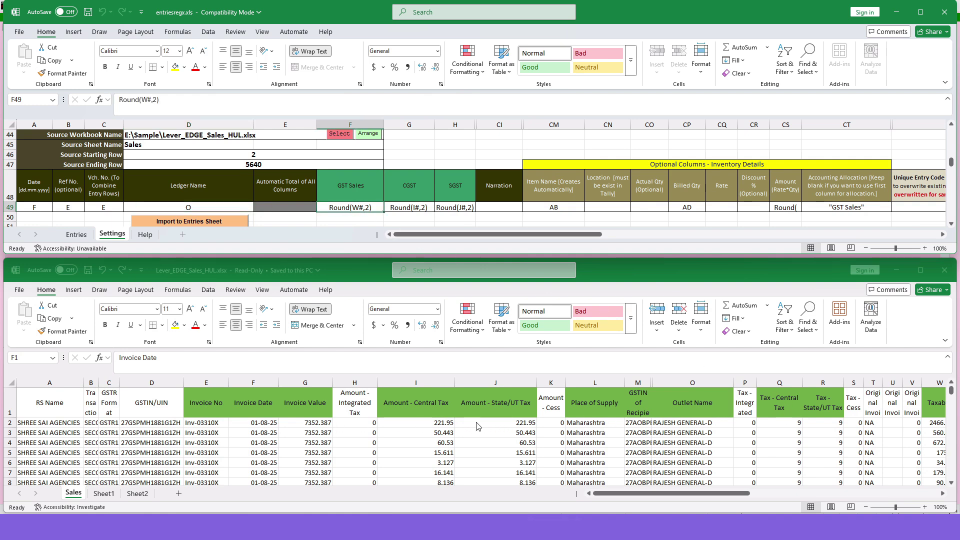
left_click(684, 403)
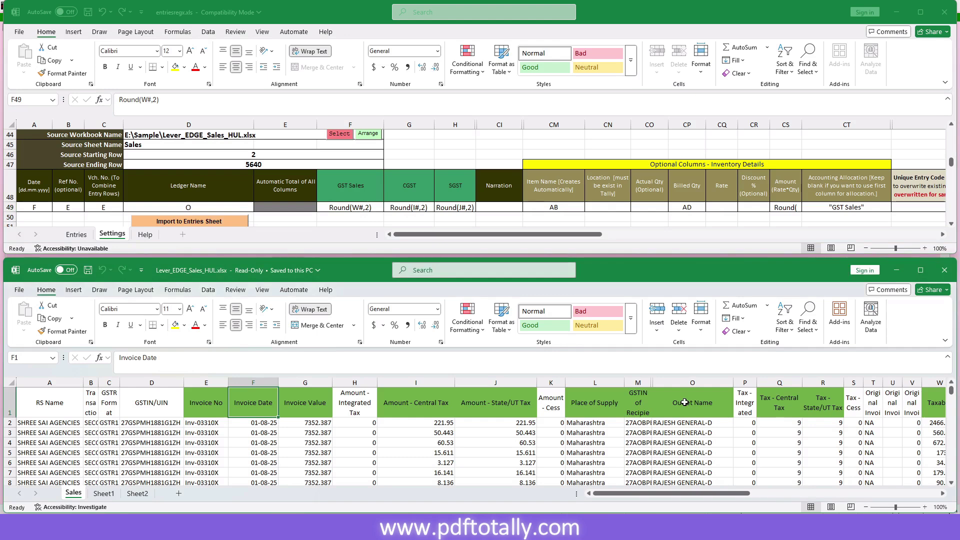
left_click(936, 403)
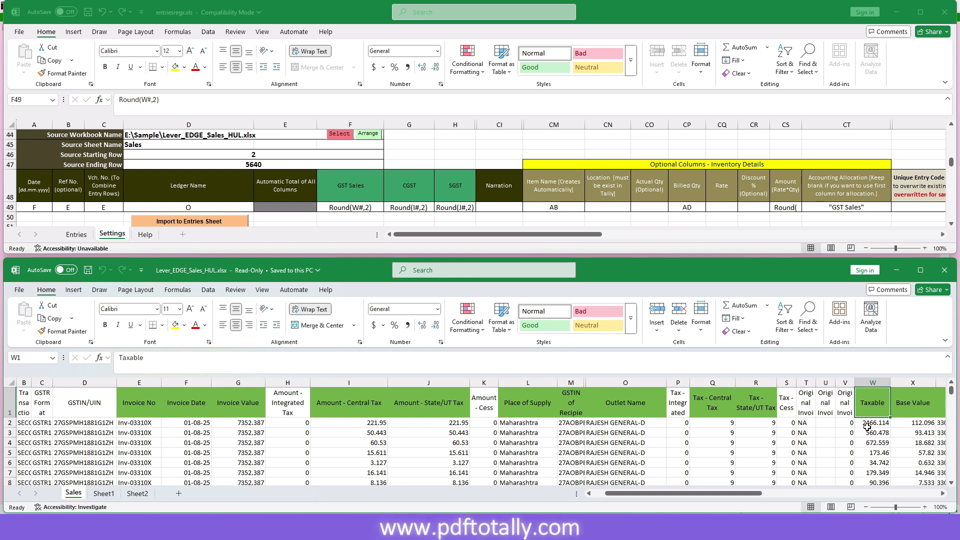
left_click(420, 193)
left_click(462, 208)
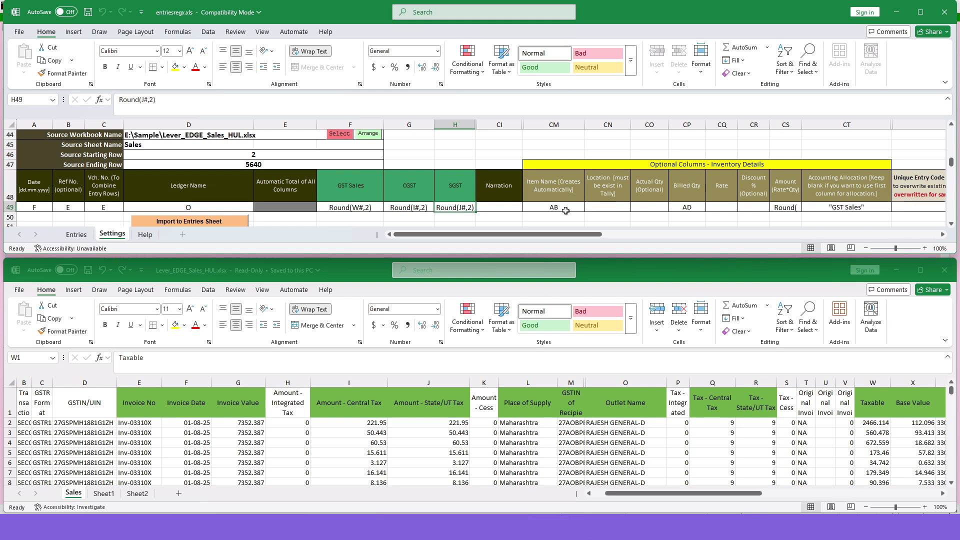
- Check the inventory mappings for item name, billed quantity, amount and accounting allocation against the source's product, quantity and taxable columns
left_click(883, 414)
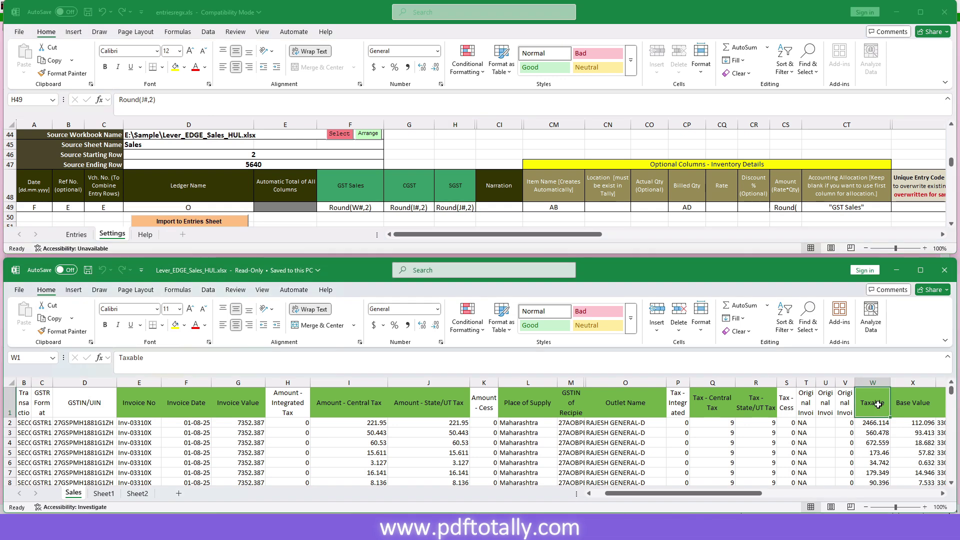
key("Right")
key("Right")
key("Right")
key("Right")
key("Right")
key("Right")
key("Right")
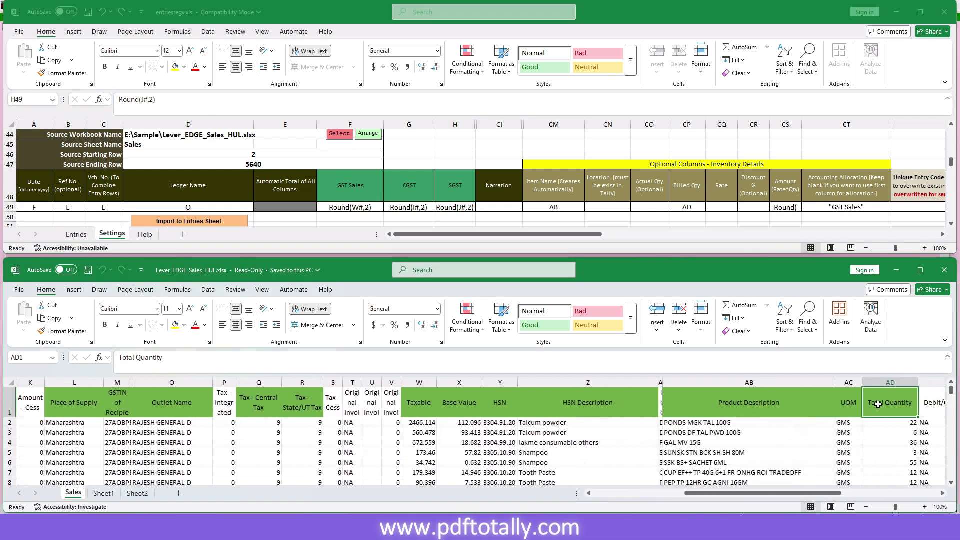
left_click(792, 404)
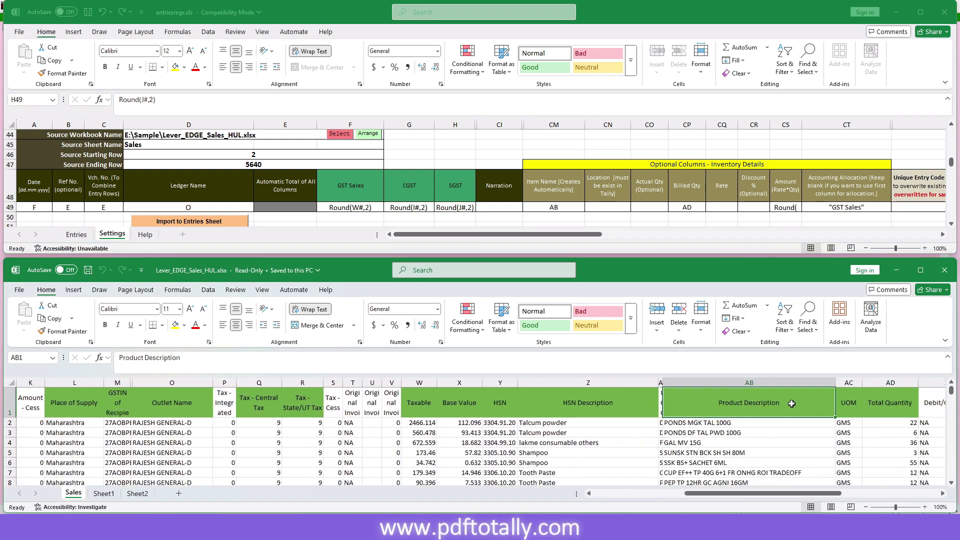
left_click(685, 208)
key("Right")
key("Right")
key("Right")
key("Right")
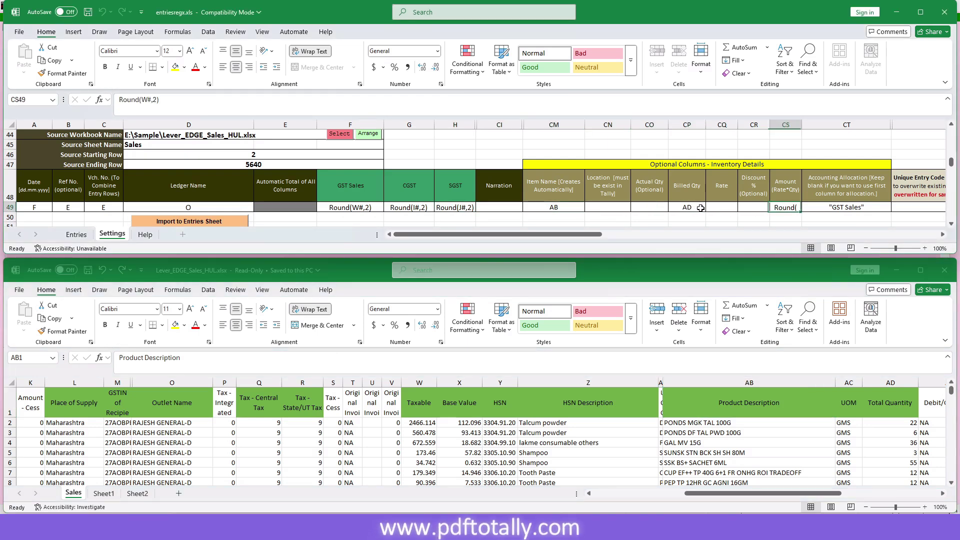
left_click_drag(582, 235, 470, 216)
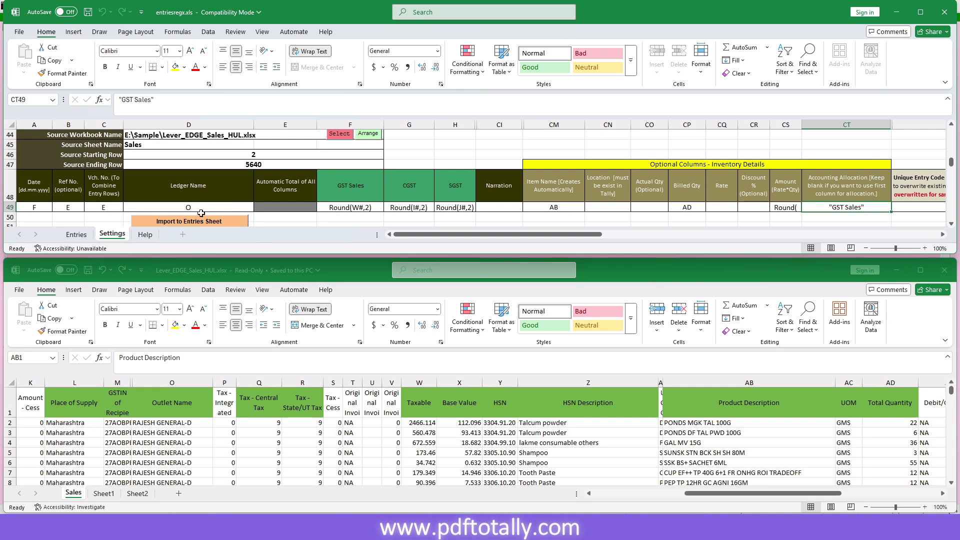
- Import the mapped source data into the Entries sheet, replacing its current data, and save and generate the entries
scroll(201, 213, "down", 2)
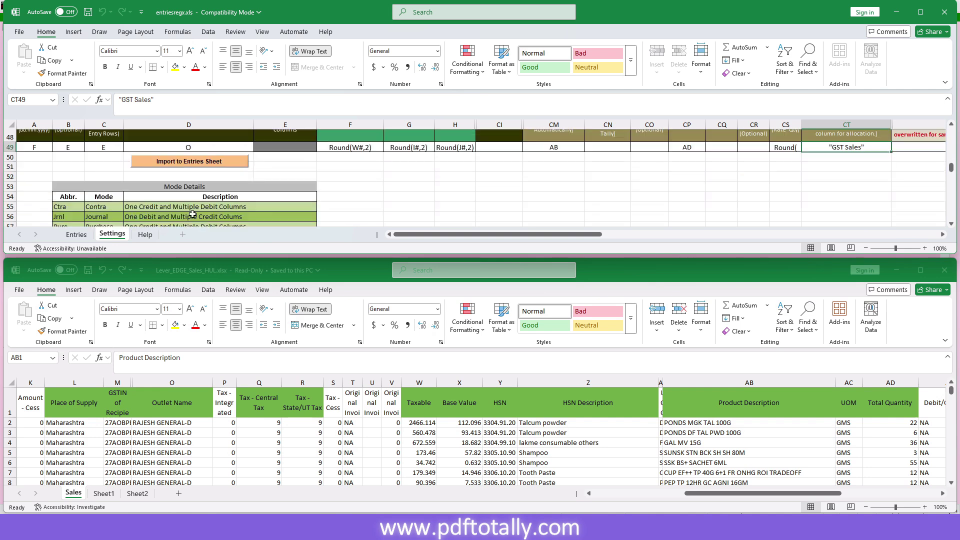
left_click(183, 161)
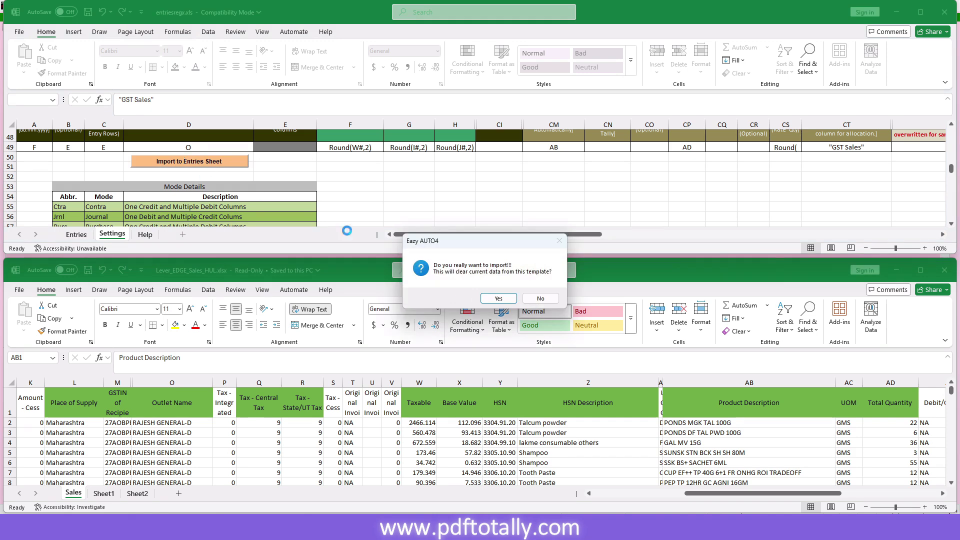
left_click(498, 299)
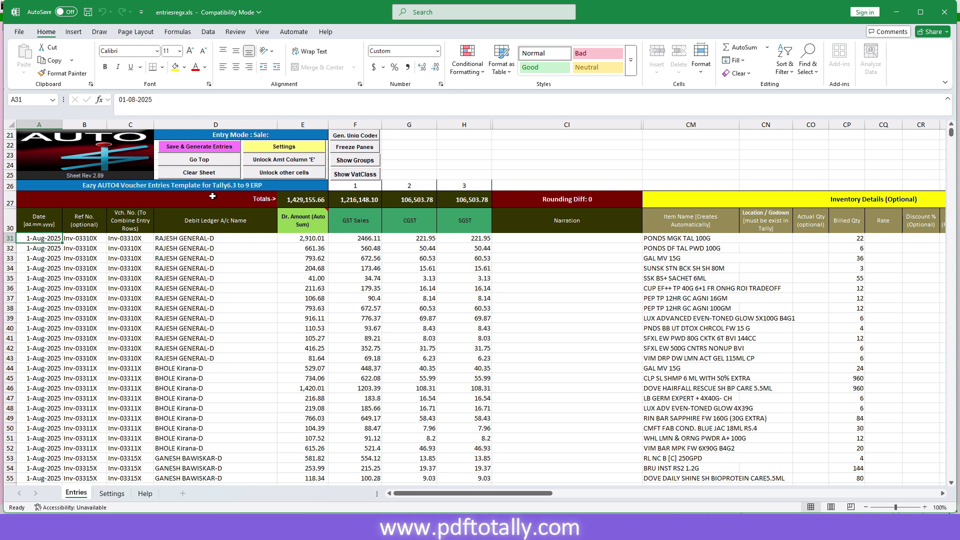
left_click(197, 148)
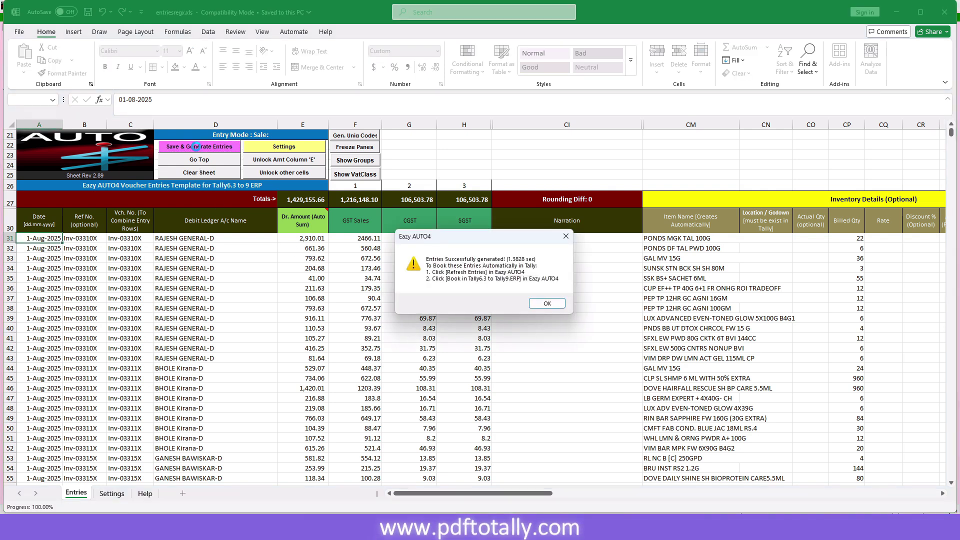
left_click(546, 304)
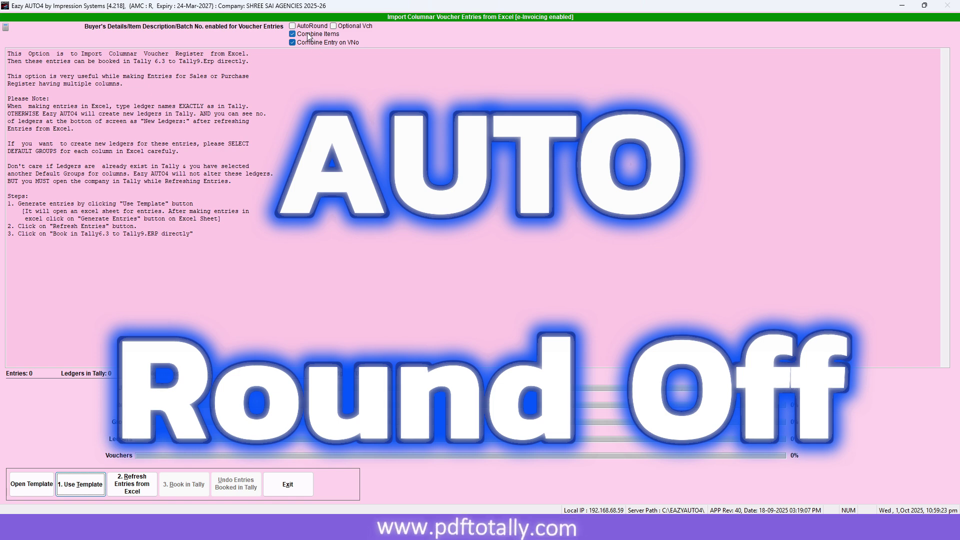
- In Eazy AUTO4, enable AutoRound and refresh the entries from Excel for three columns in Sale mode
left_click(311, 27)
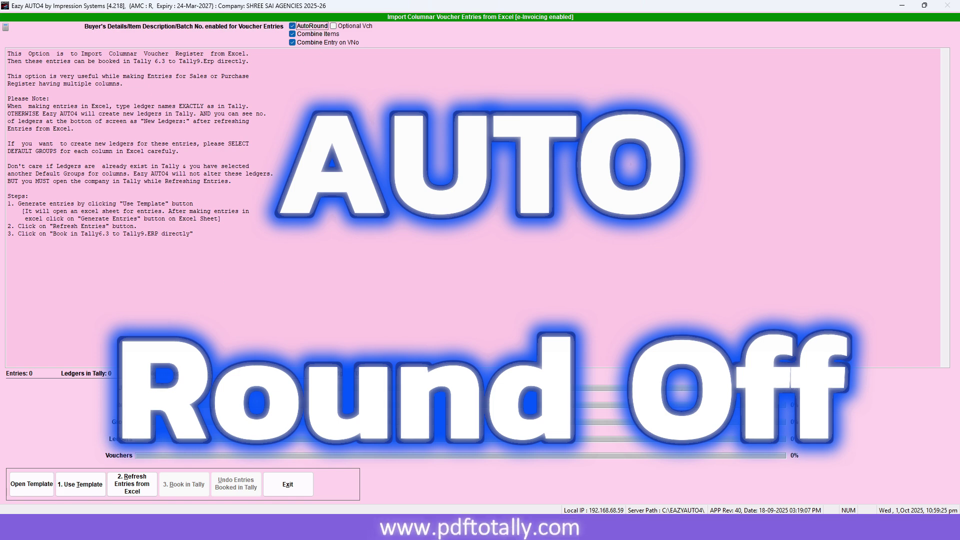
left_click(132, 490)
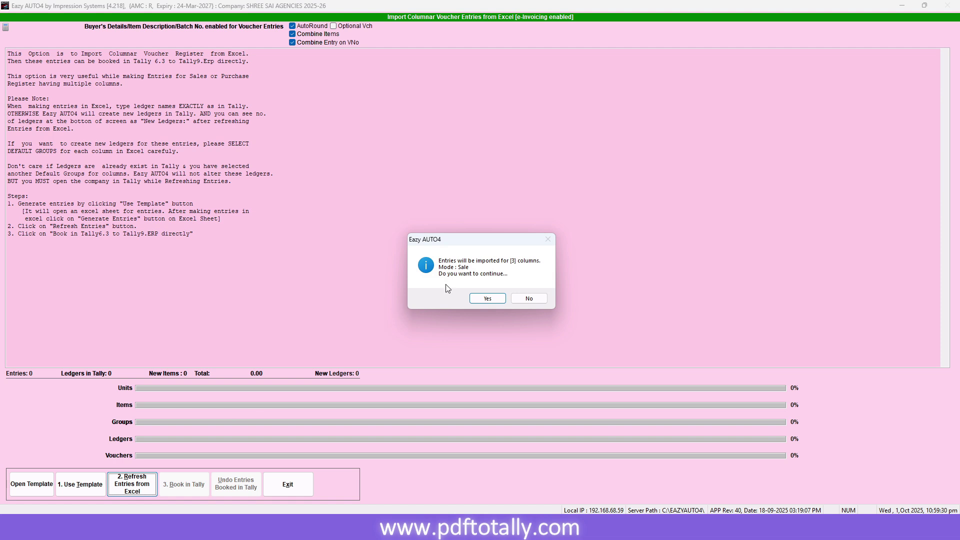
left_click(486, 299)
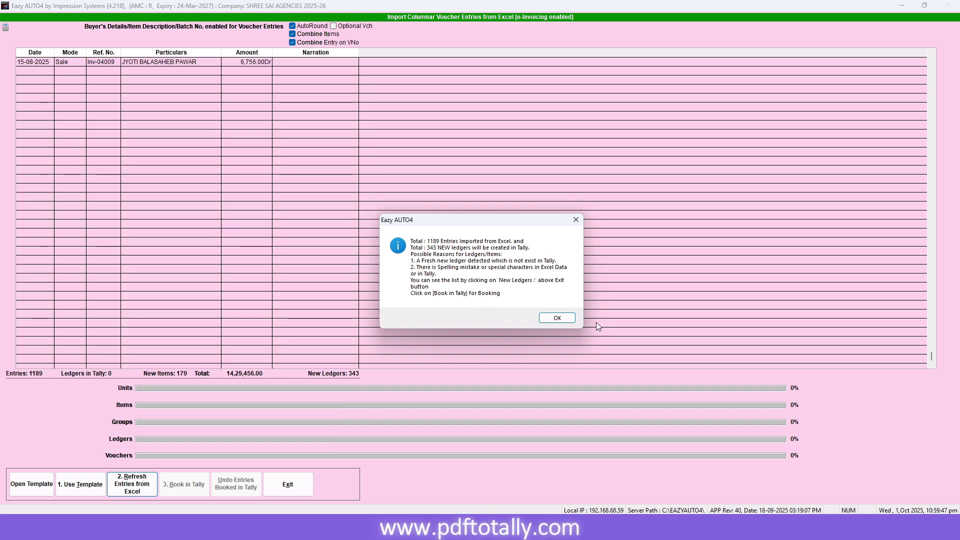
left_click(563, 320)
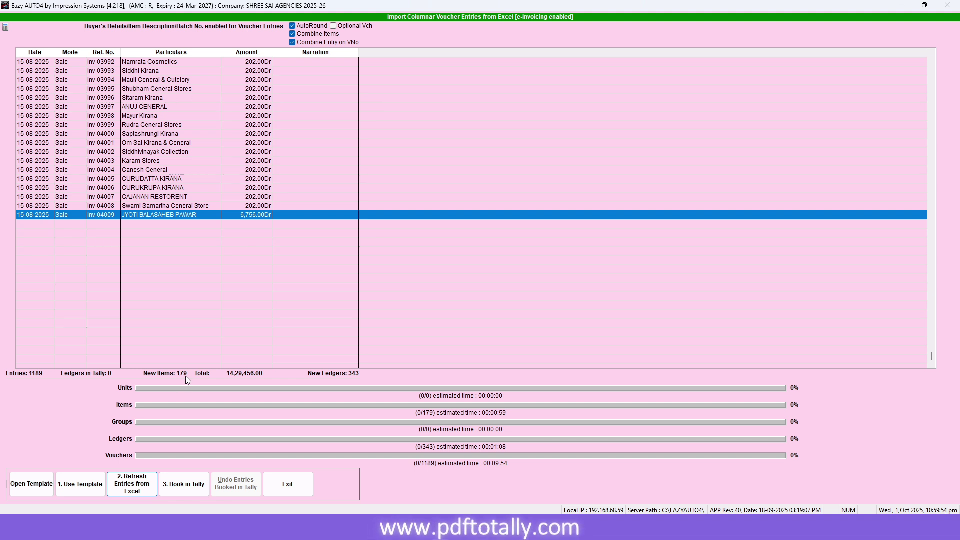
- Book the refreshed voucher entries in Tally for SHREE SAI AGENCIES 2025-26, approving creation of the missing stock items and ledgers
left_click(177, 484)
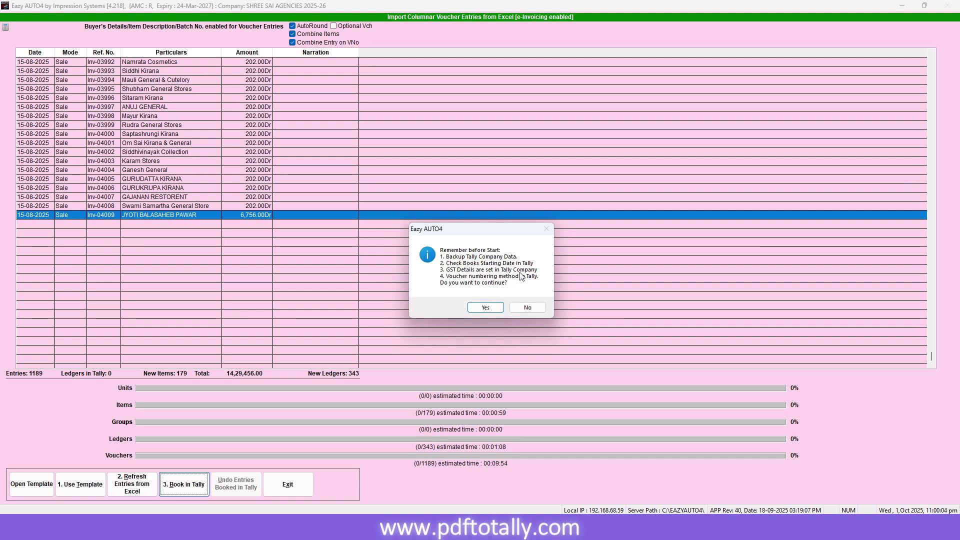
left_click(486, 308)
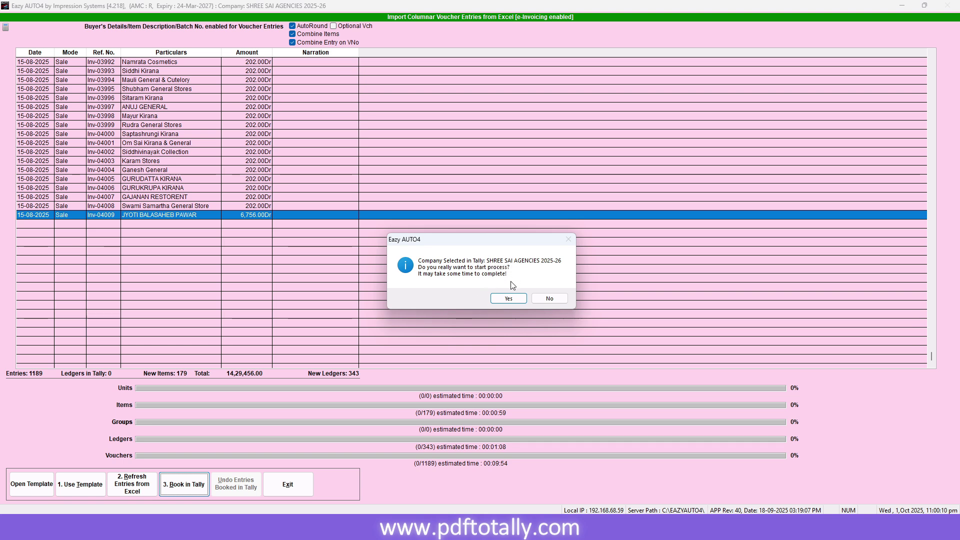
left_click(508, 299)
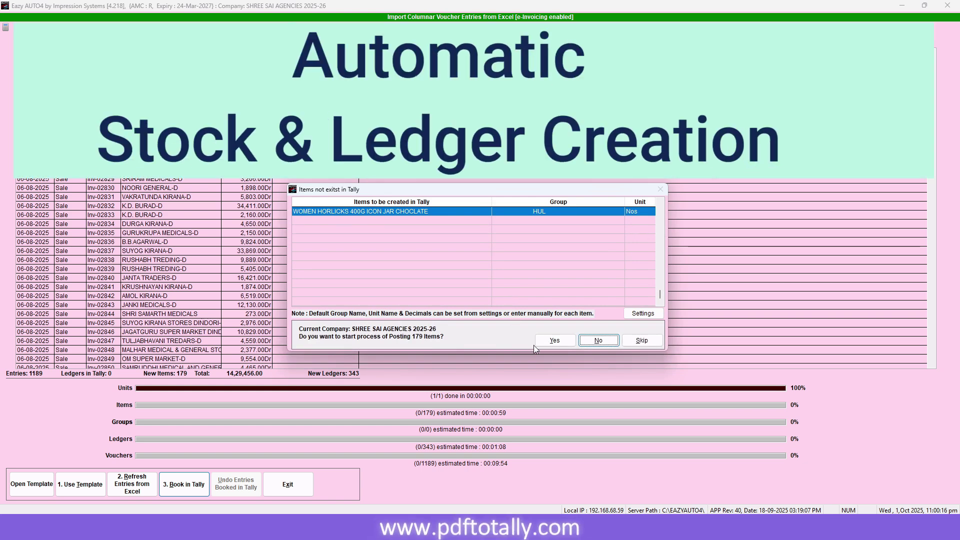
left_click(550, 339)
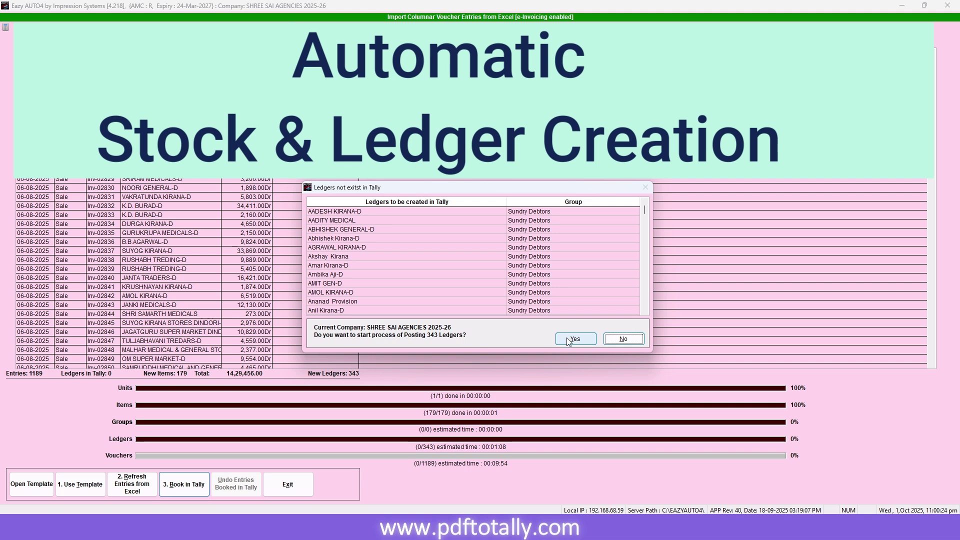
left_click(571, 340)
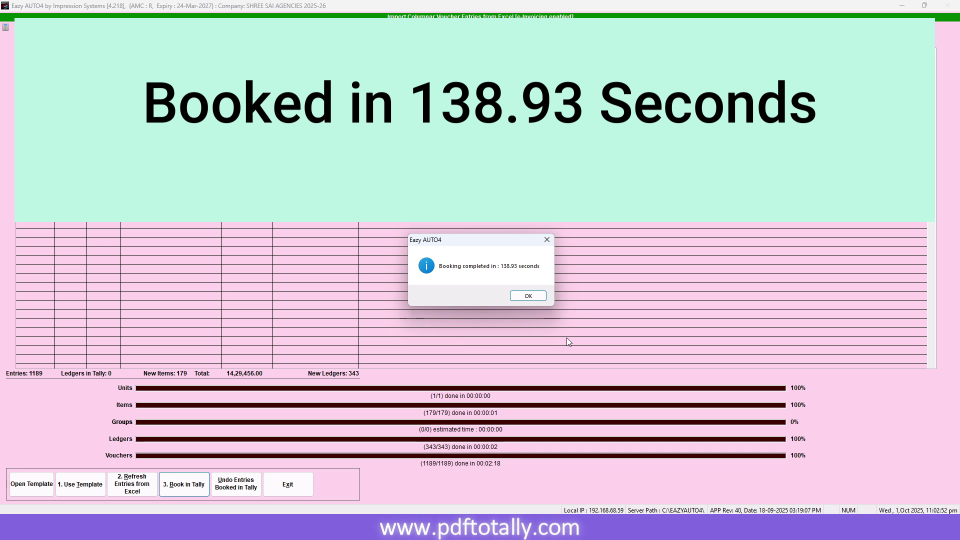
left_click(530, 297)
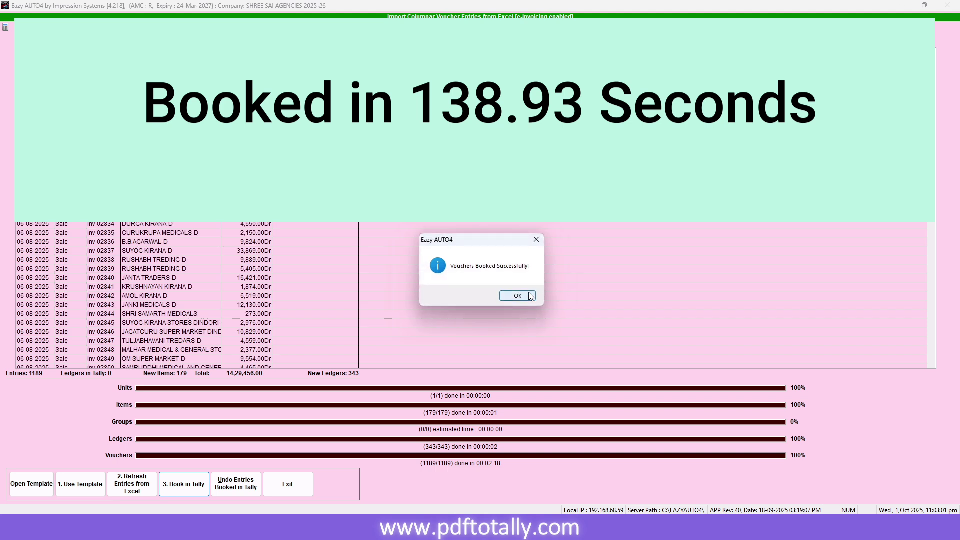
left_click(530, 297)
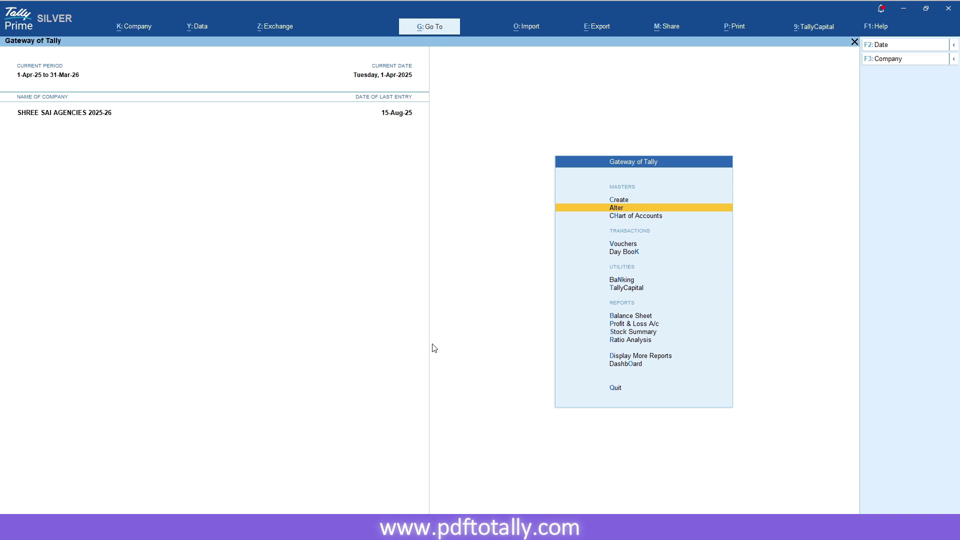
- In TallyPrime, drill down from the Profit & Loss A/c through Sales Accounts and GST Sales to the August vouchers
key("p")
key("Right")
key("Return")
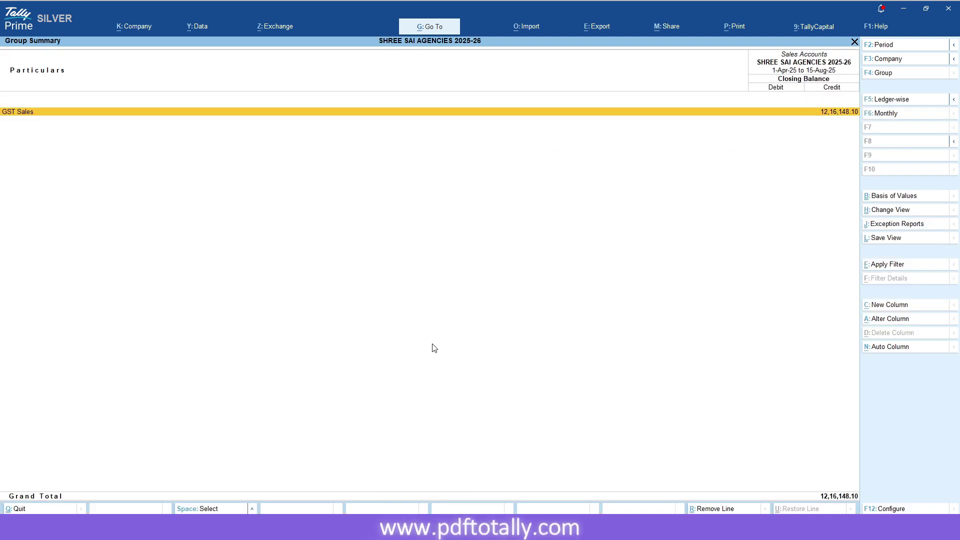
key("Return")
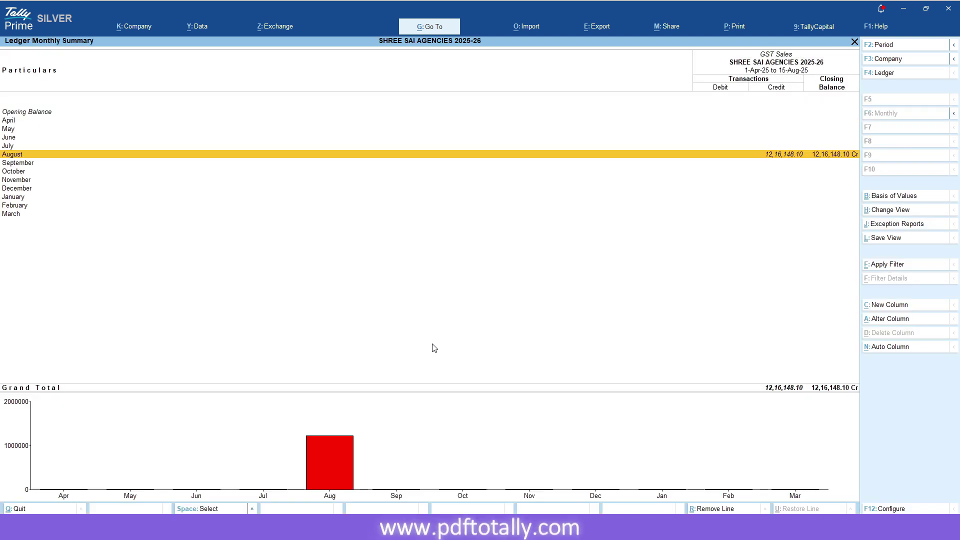
key("Return")
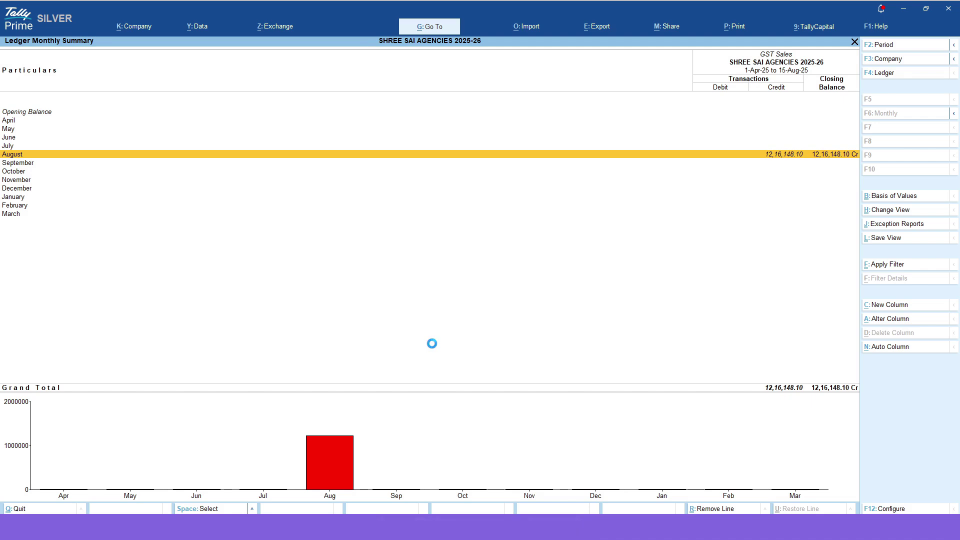
- Check the items, quantities, CGST, SGST and rounding in the first two HUL-Sales vouchers of 1-Aug-25, then return to the monthly summary
key("Return")
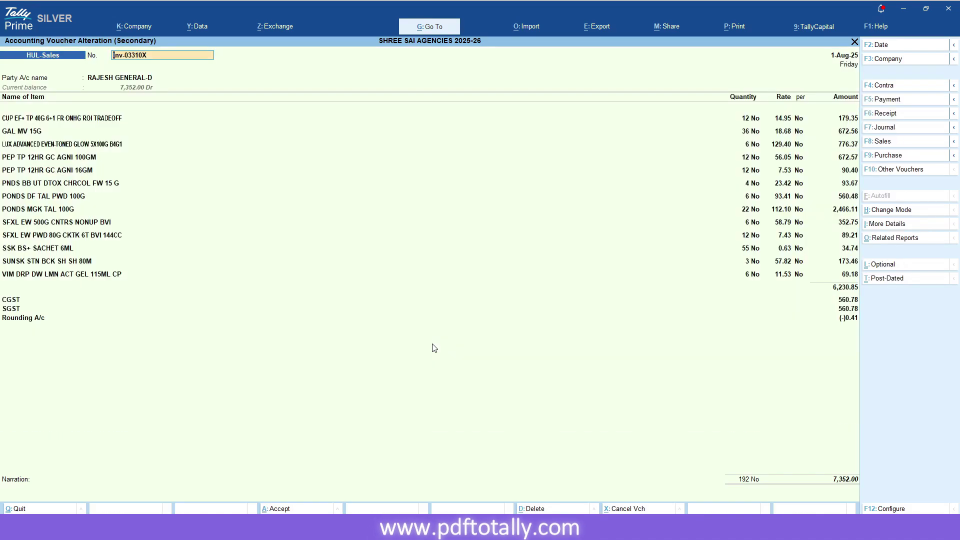
key("Page_Down")
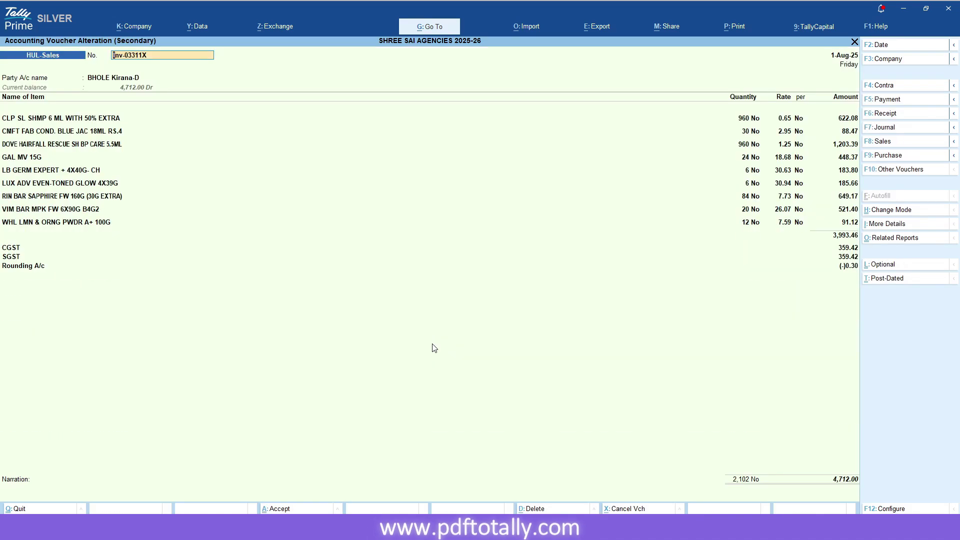
key("Page_Up")
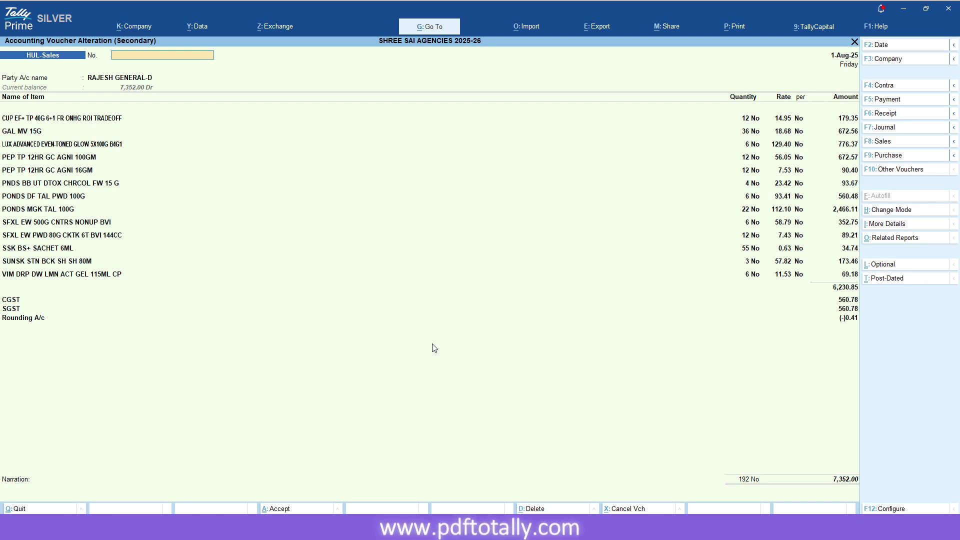
key("Escape")
key("y")
key("Escape")
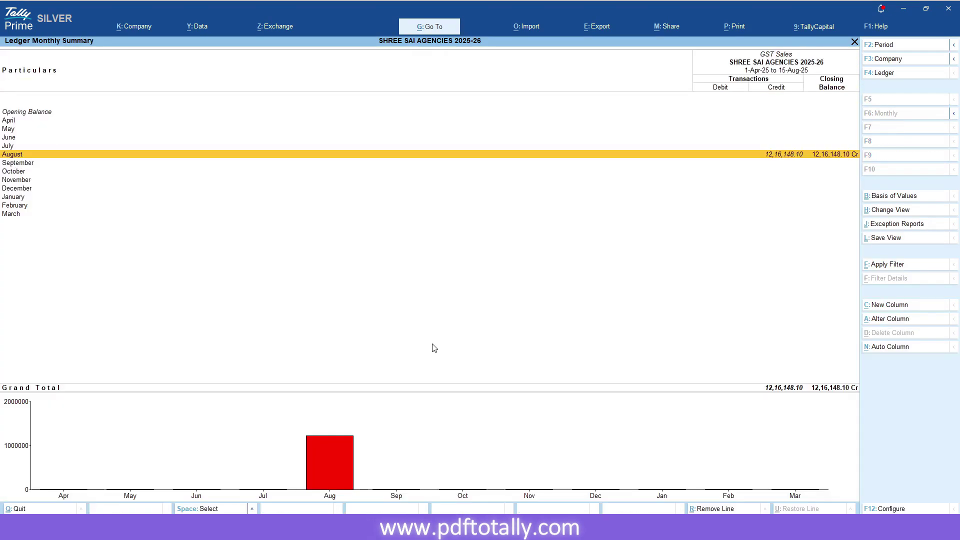
- Leave the Profit & Loss drill-down and view the register of all sales vouchers for August 2025
key("Escape")
key("Escape")
key("Escape")
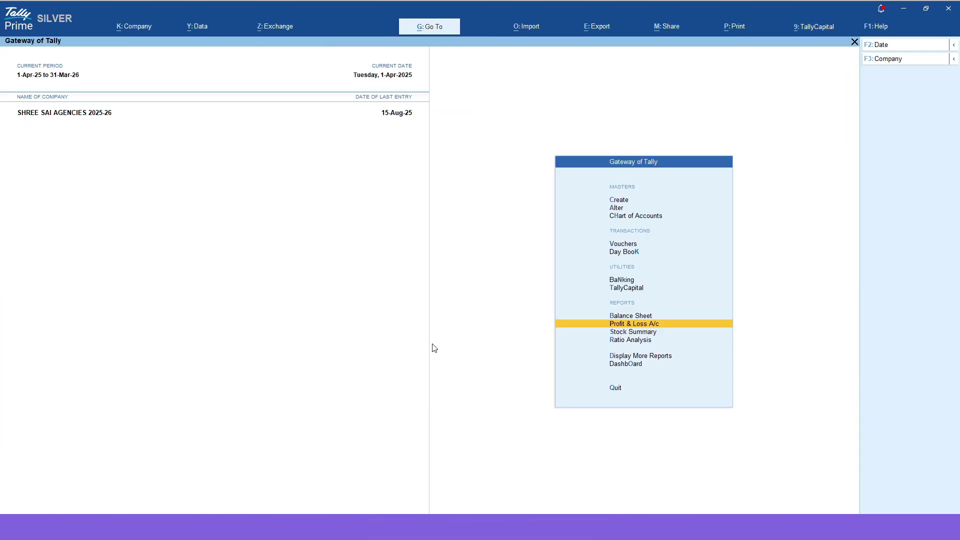
key("Escape")
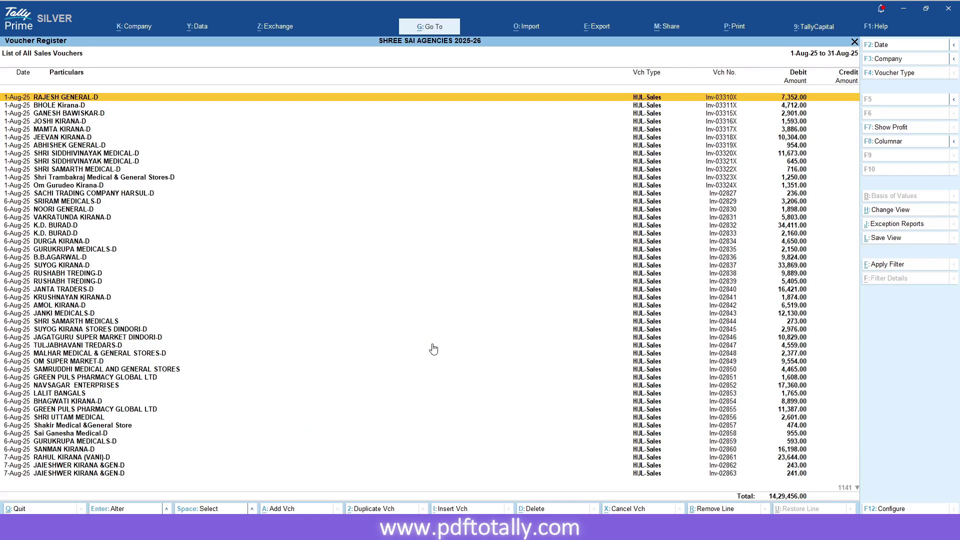
- Close the sales register and open the GSTR-1 report for the period 1-Aug-25 to 31-Aug-25
key("Escape")
key("Escape")
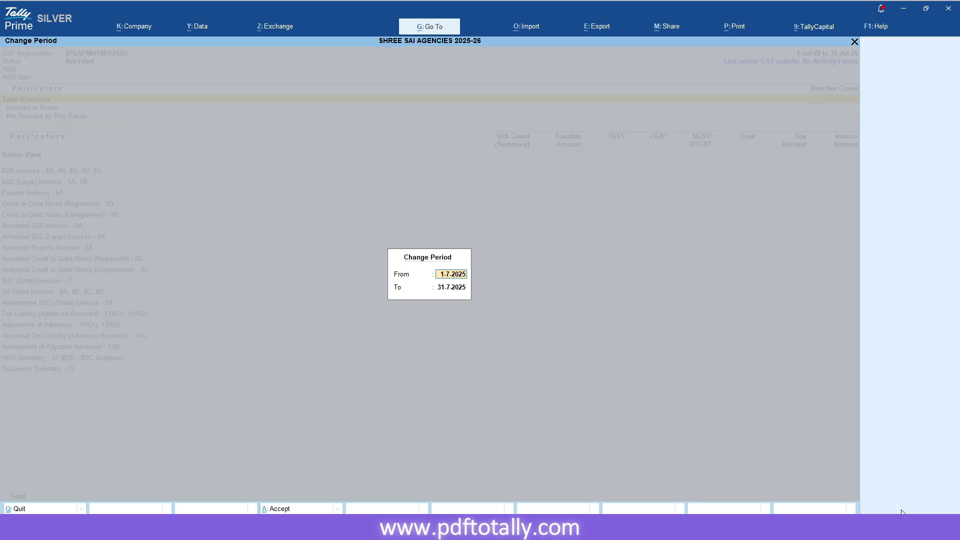
key("Return")
key("Return")
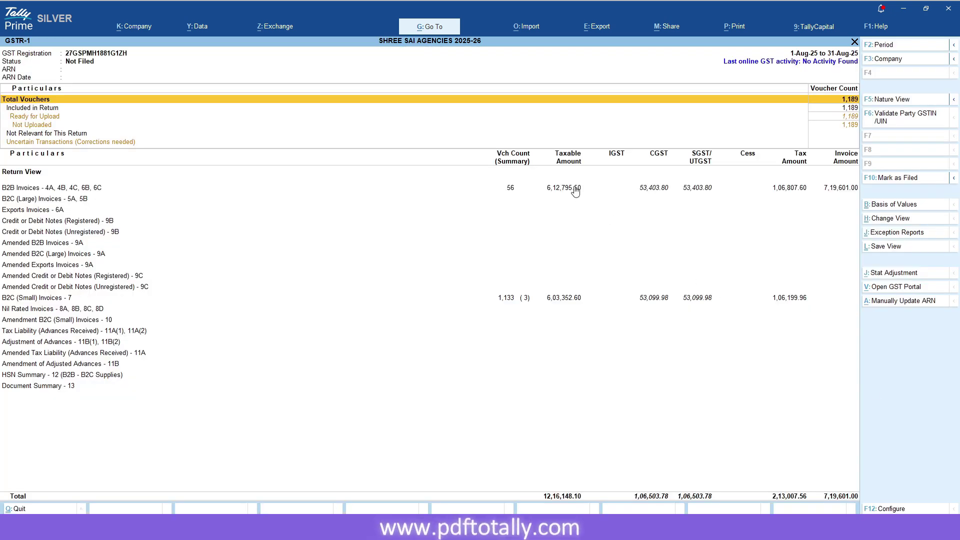
- Drill into B2C (Small) Invoices - 7 in GSTR-1 to examine its summary by state and tax rate
key("Down")
key("Down")
key("Down")
key("Down")
key("Down")
key("Down")
key("Down")
key("Down")
key("Down")
key("Down")
key("Down")
key("Down")
key("Down")
key("Down")
key("Down")
key("Down")
key("Down")
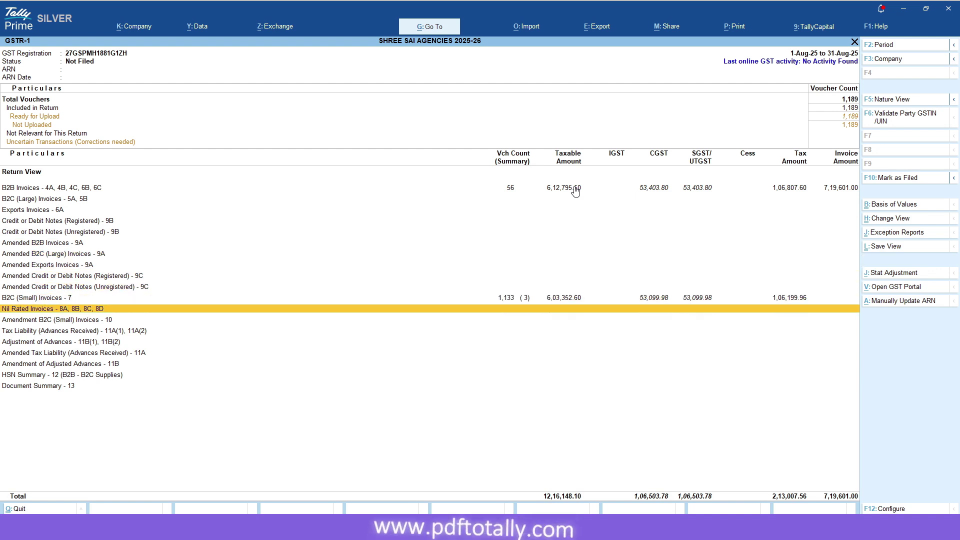
key("Up")
key("Return")
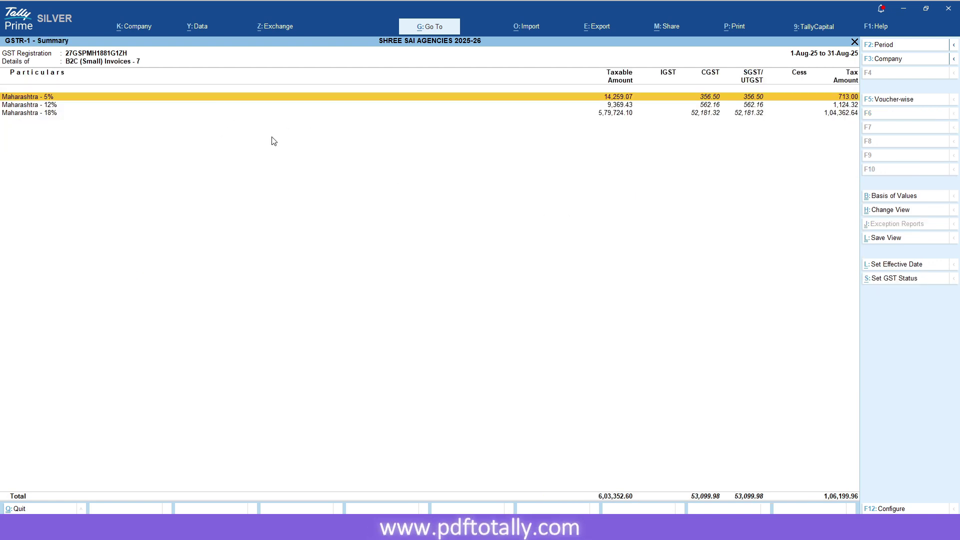